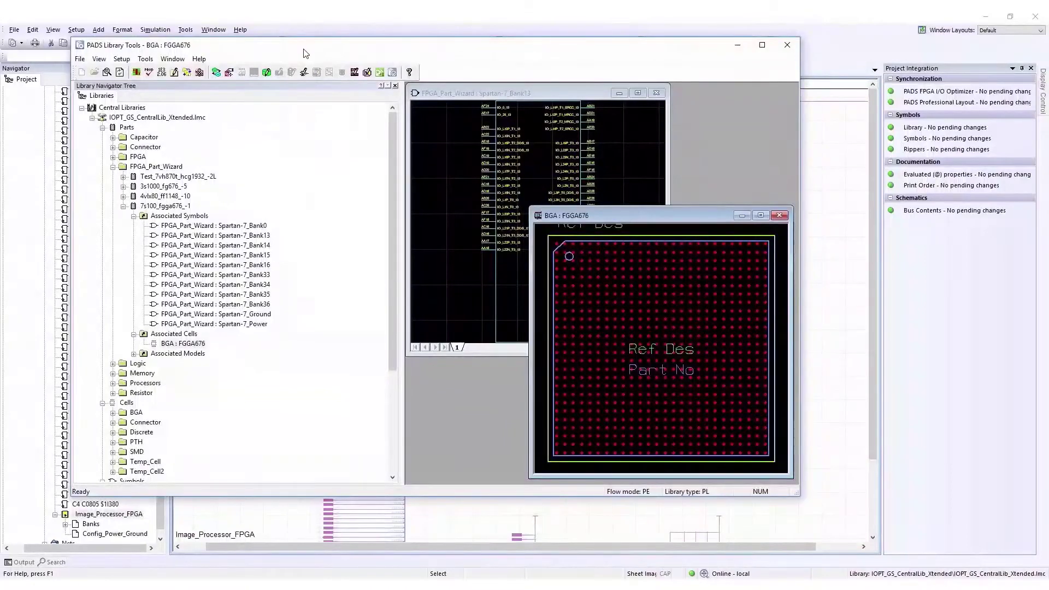
Step: Create the FPGA part virtex4_4vlx80_ff1148_-10 with the FPGA Part Wizard and export it to the library
{"action": "left_click_drag", "start_coordinate": [305, 53], "coordinate": [276, 51]}
{"action": "left_click", "coordinate": [116, 58]}
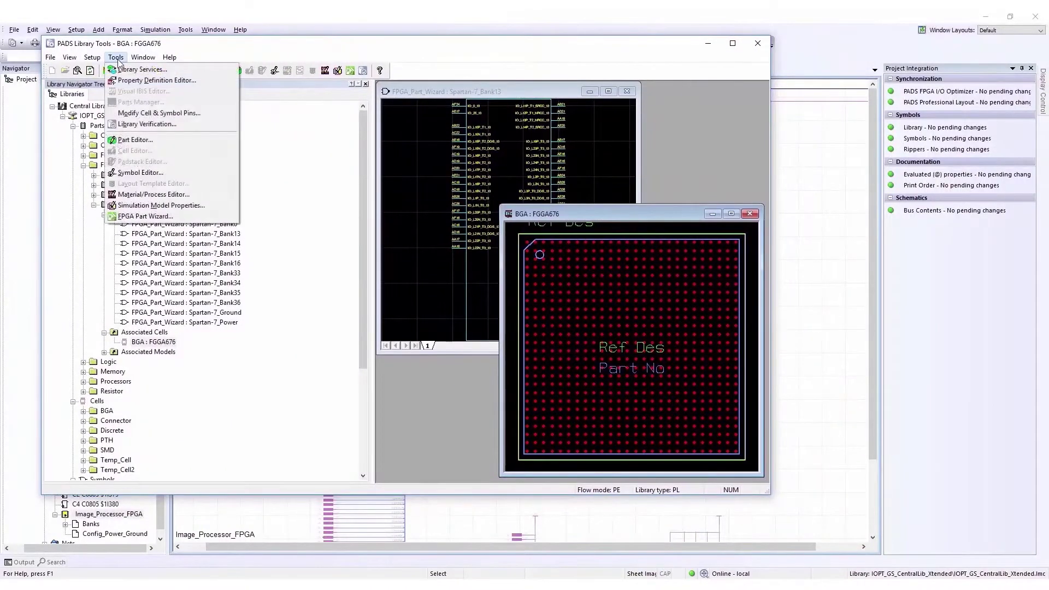
{"action": "left_click", "coordinate": [229, 219]}
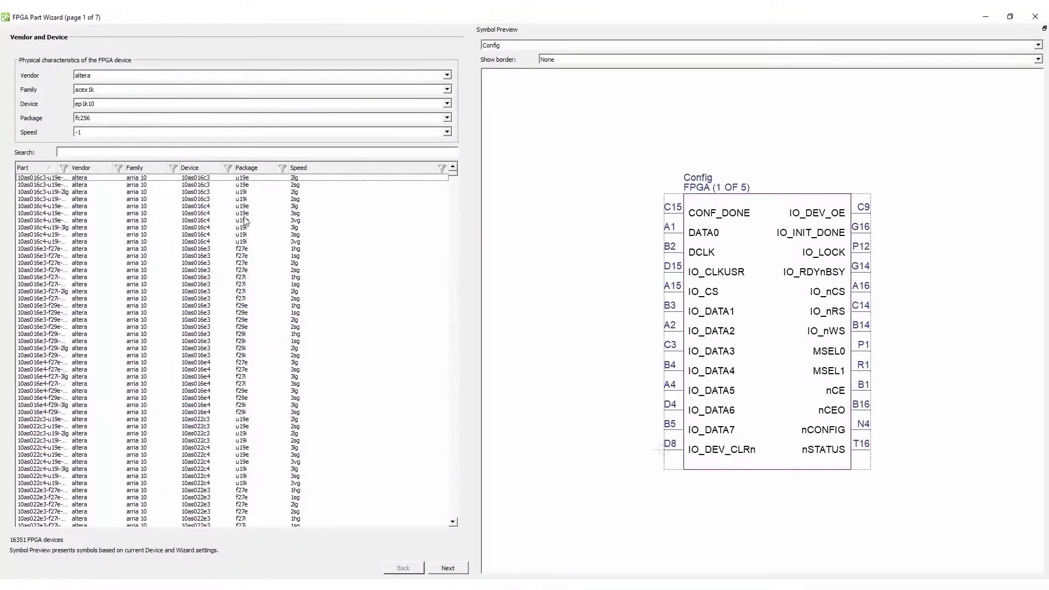
{"action": "left_click", "coordinate": [368, 77]}
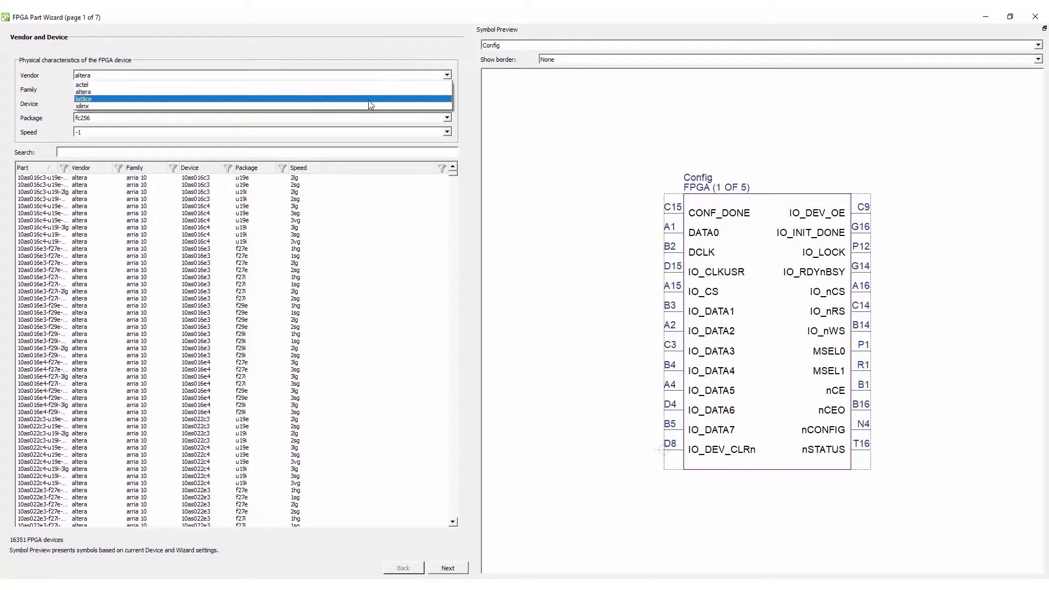
{"action": "left_click", "coordinate": [369, 100]}
{"action": "left_click", "coordinate": [381, 77]}
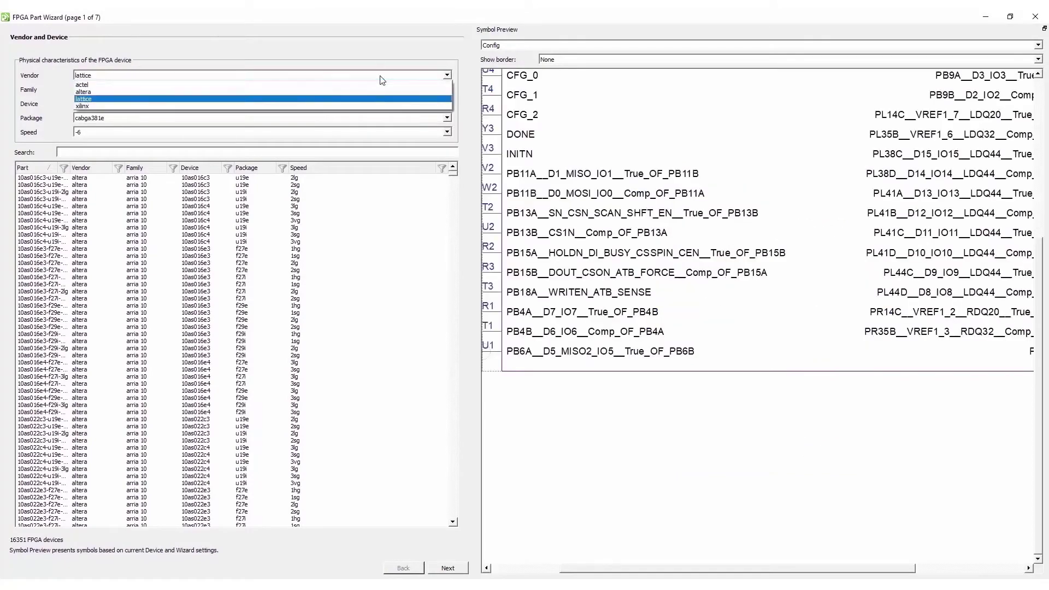
{"action": "left_click", "coordinate": [377, 85]}
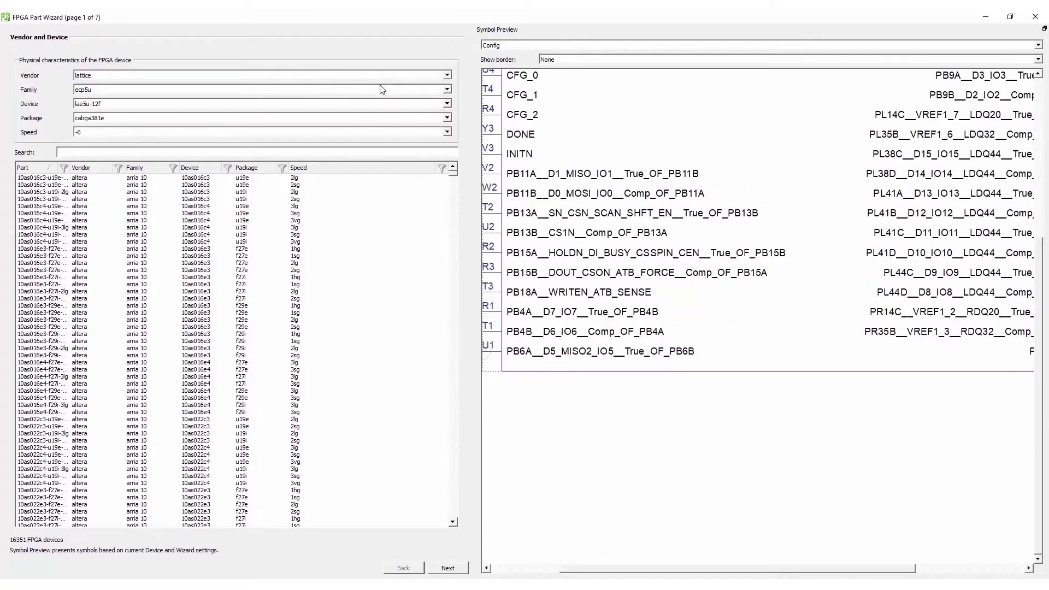
{"action": "left_click", "coordinate": [243, 105]}
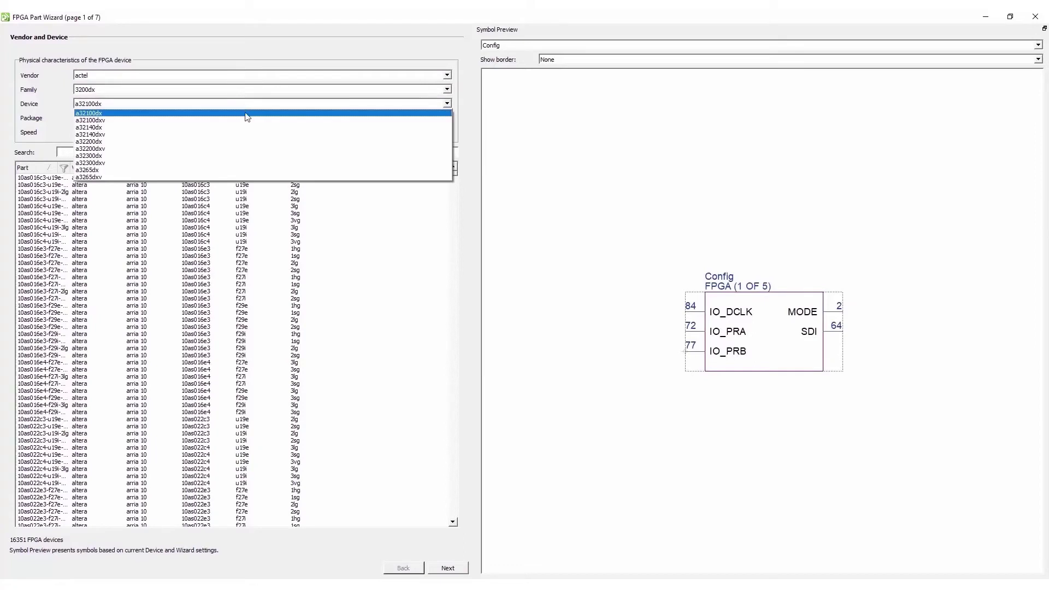
{"action": "left_click", "coordinate": [267, 46]}
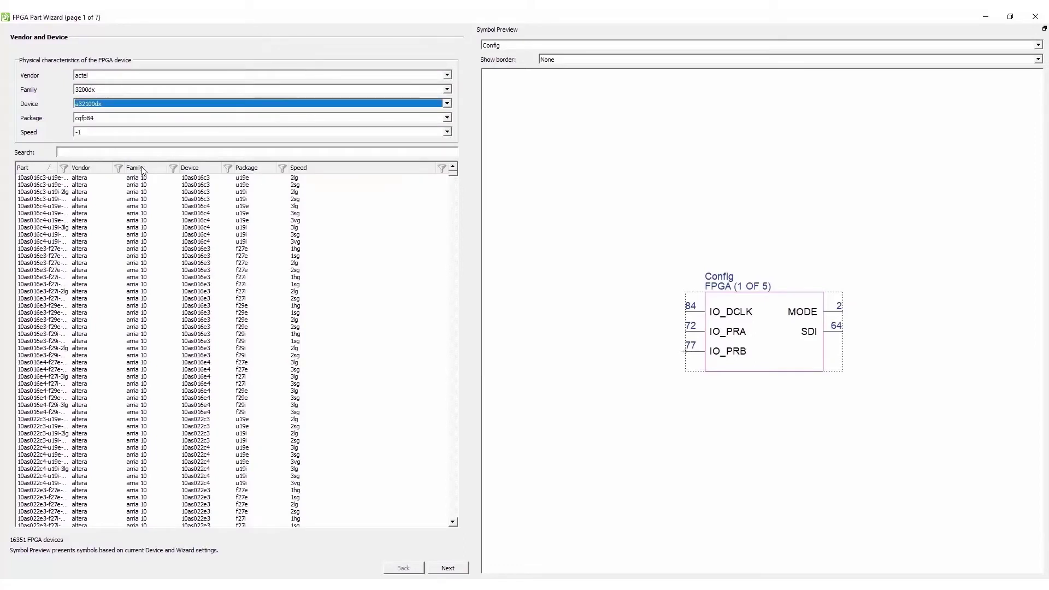
{"action": "left_click", "coordinate": [122, 168]}
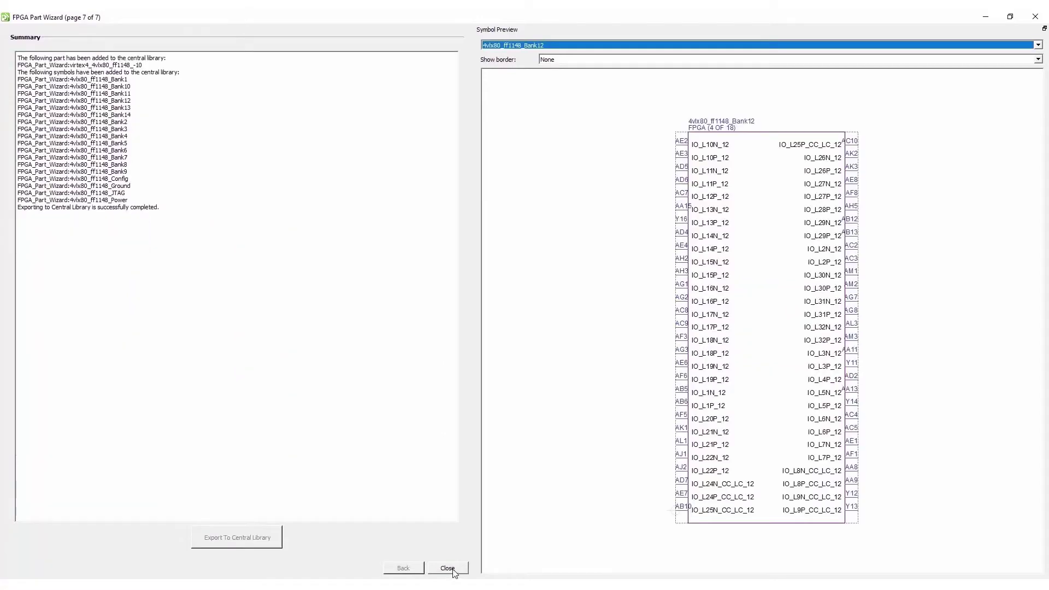
{"action": "left_click", "coordinate": [449, 569]}
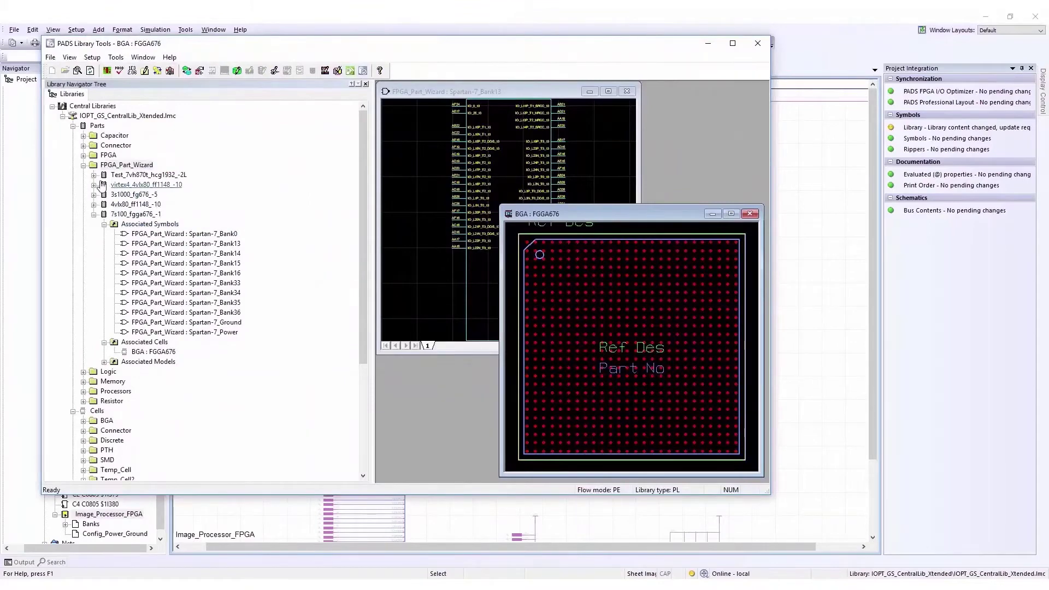
Step: Expand the virtex4 part and open its BGA : FF1148 cell and 4vlx80_ff1148_Bank4 symbol
{"action": "left_click", "coordinate": [94, 184]}
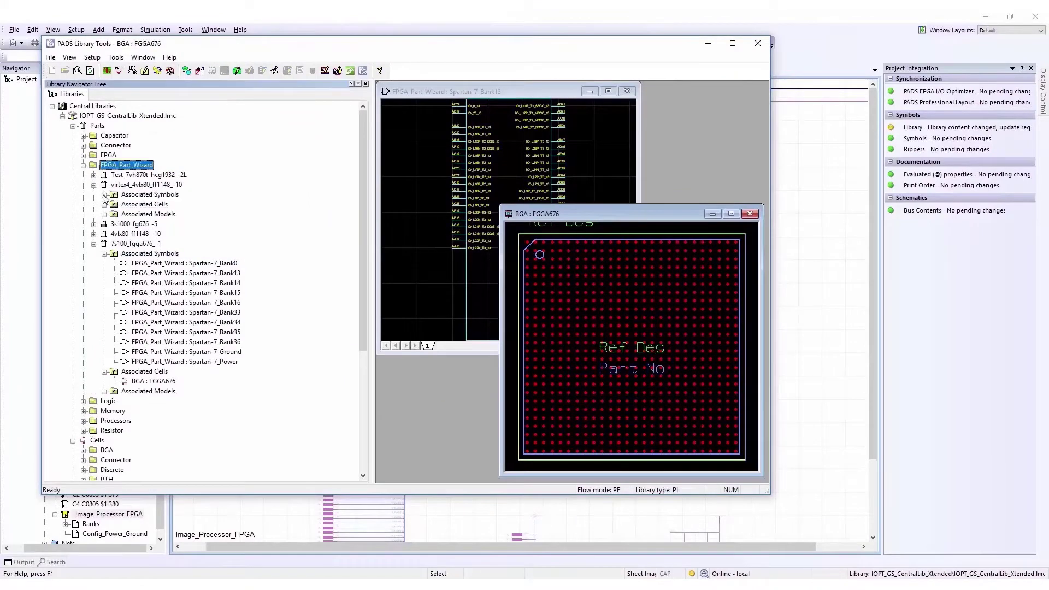
{"action": "left_click", "coordinate": [105, 195]}
{"action": "left_click", "coordinate": [104, 382]}
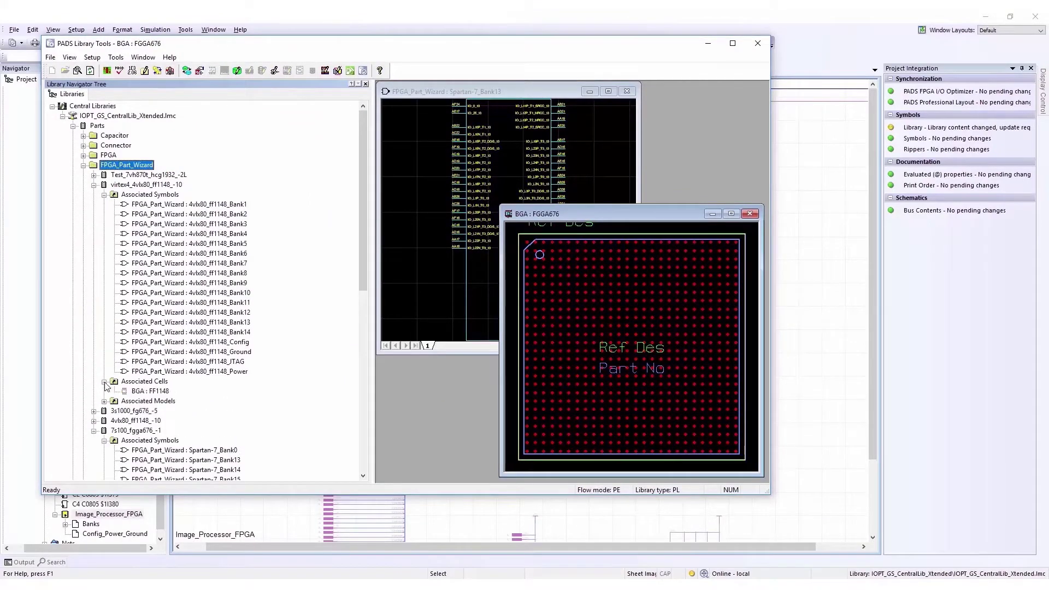
{"action": "double_click", "coordinate": [150, 392]}
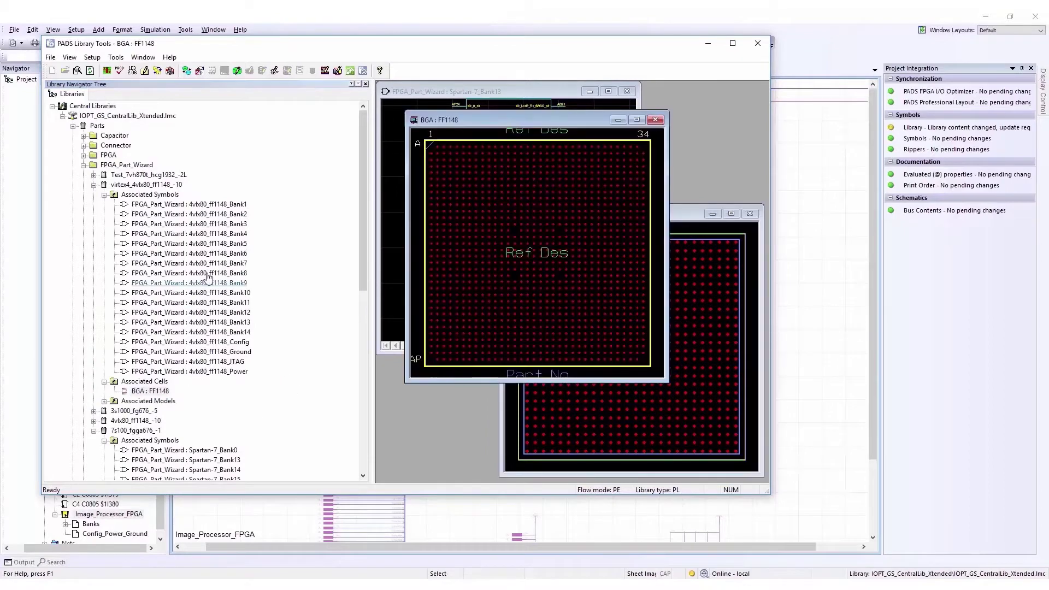
{"action": "double_click", "coordinate": [189, 234]}
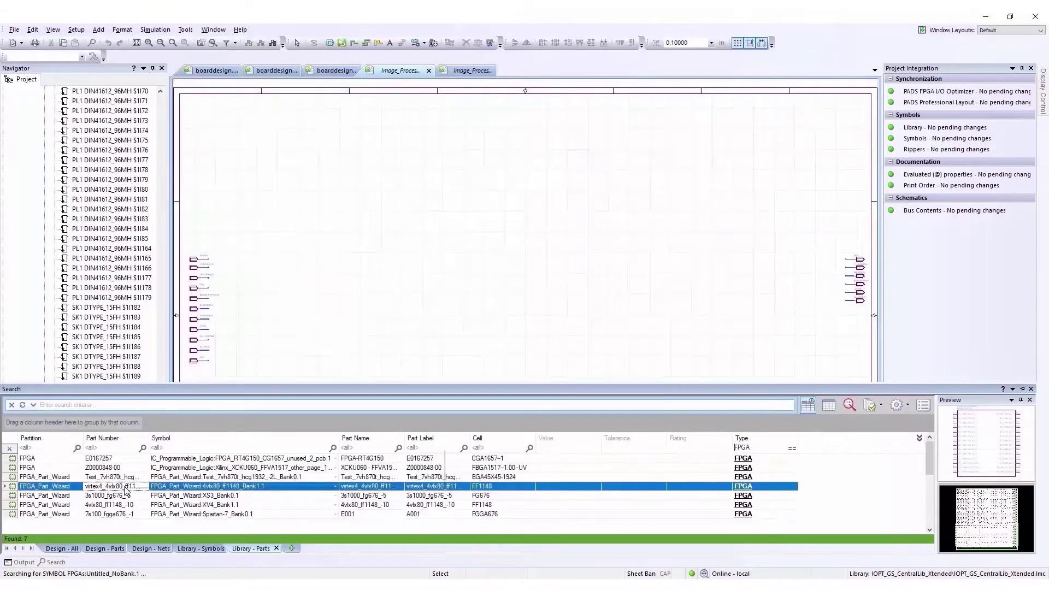
Step: Start placing the virtex4 FPGA and drop four bank symbols down the sheet's first column
{"action": "mouse_move", "coordinate": [129, 486]}
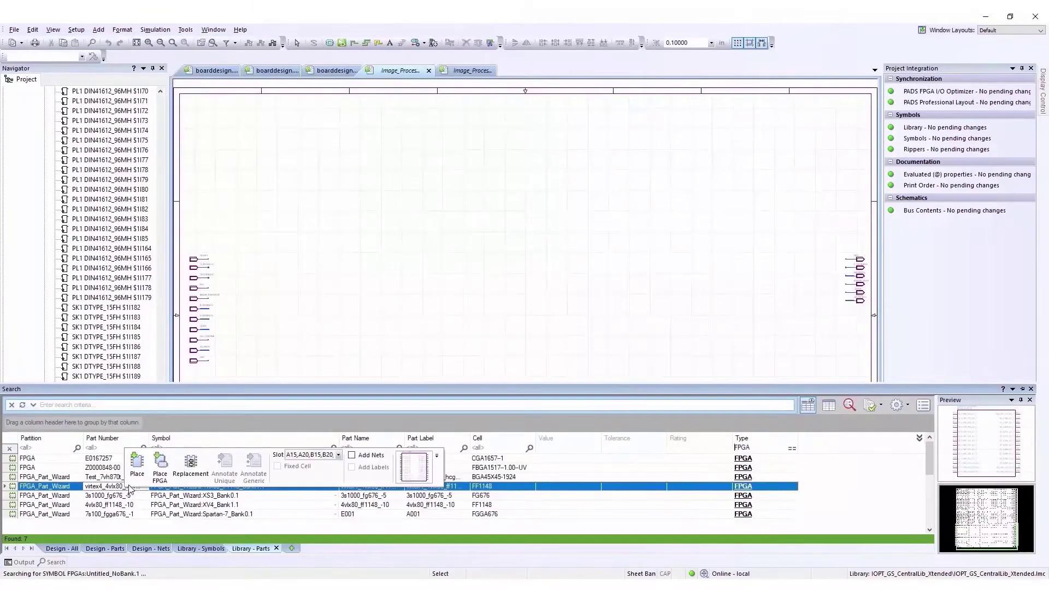
{"action": "left_click", "coordinate": [161, 471]}
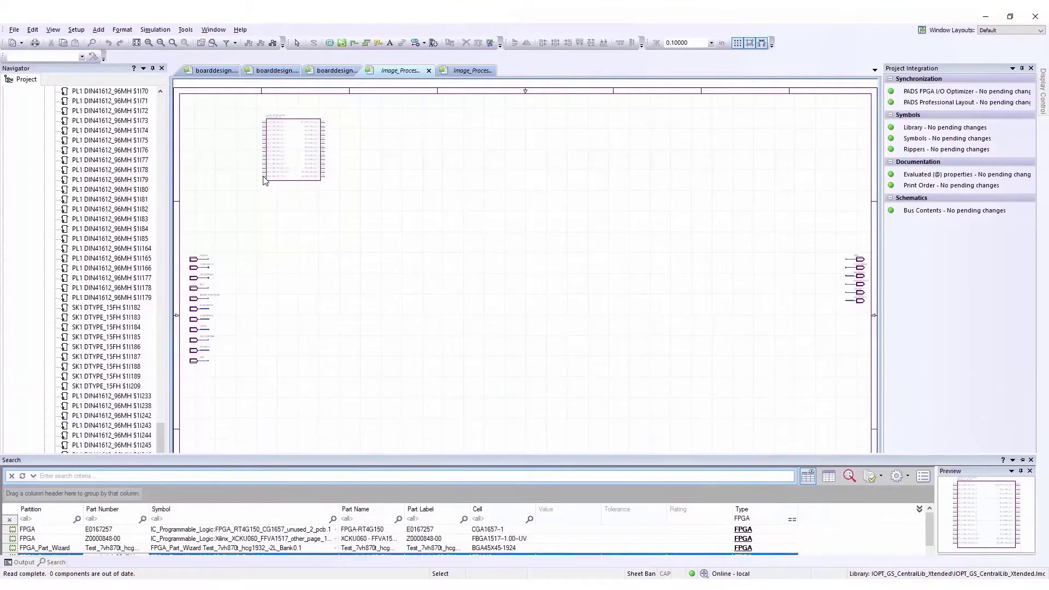
{"action": "left_click", "coordinate": [264, 181]}
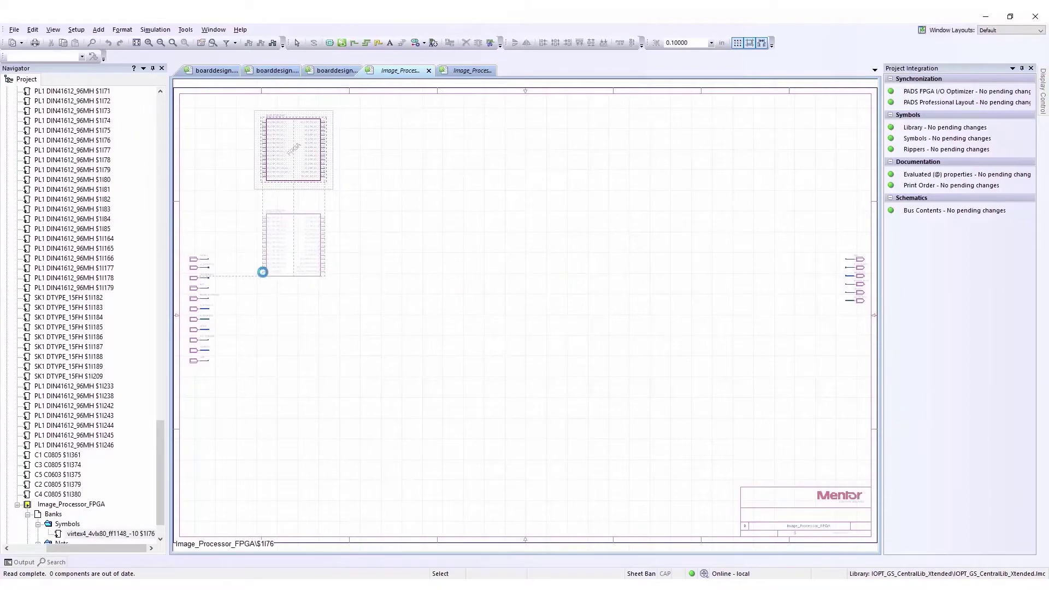
{"action": "left_click", "coordinate": [263, 272]}
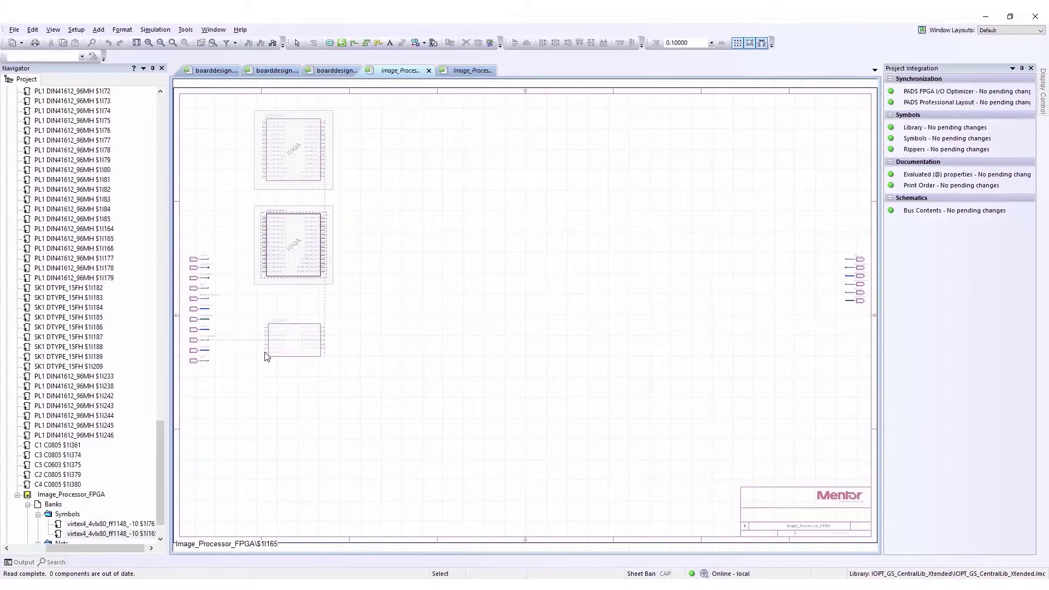
{"action": "left_click", "coordinate": [265, 358]}
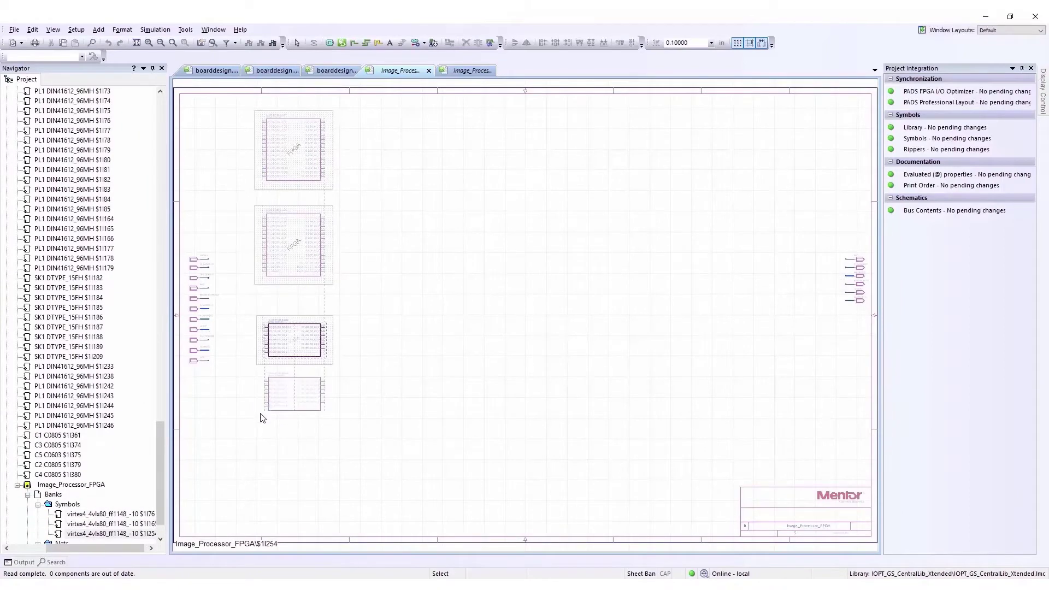
{"action": "left_click", "coordinate": [260, 418]}
Step: Place the remaining virtex4 bank symbols in the second, third and fourth columns
{"action": "left_click", "coordinate": [363, 233]}
{"action": "left_click", "coordinate": [363, 377]}
{"action": "left_click", "coordinate": [358, 522]}
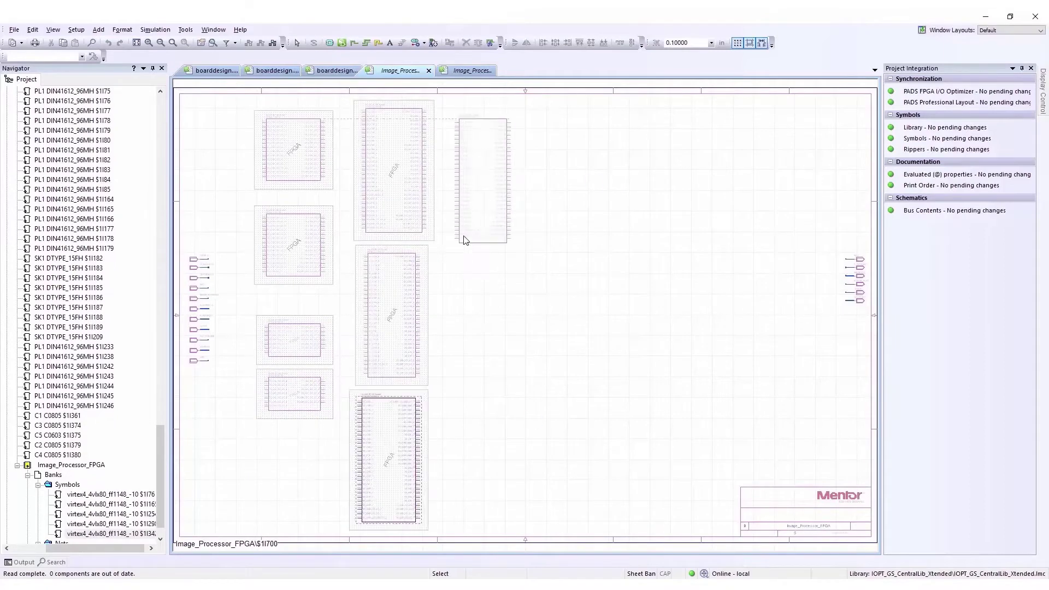
{"action": "left_click", "coordinate": [473, 228]}
{"action": "left_click", "coordinate": [473, 376]}
{"action": "left_click", "coordinate": [472, 523]}
{"action": "left_click", "coordinate": [577, 226]}
{"action": "left_click", "coordinate": [584, 380]}
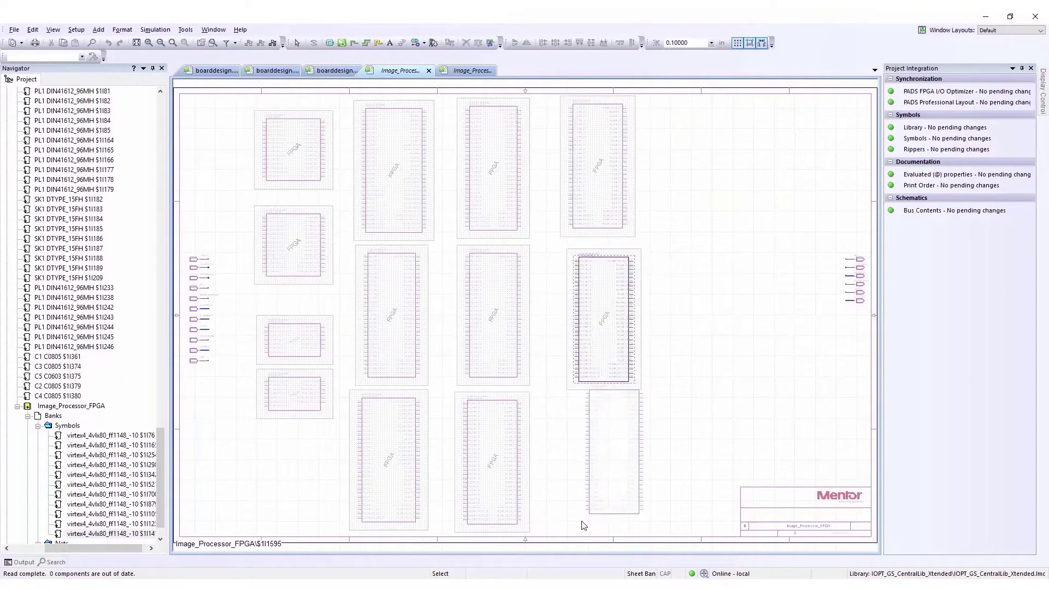
{"action": "left_click", "coordinate": [584, 524]}
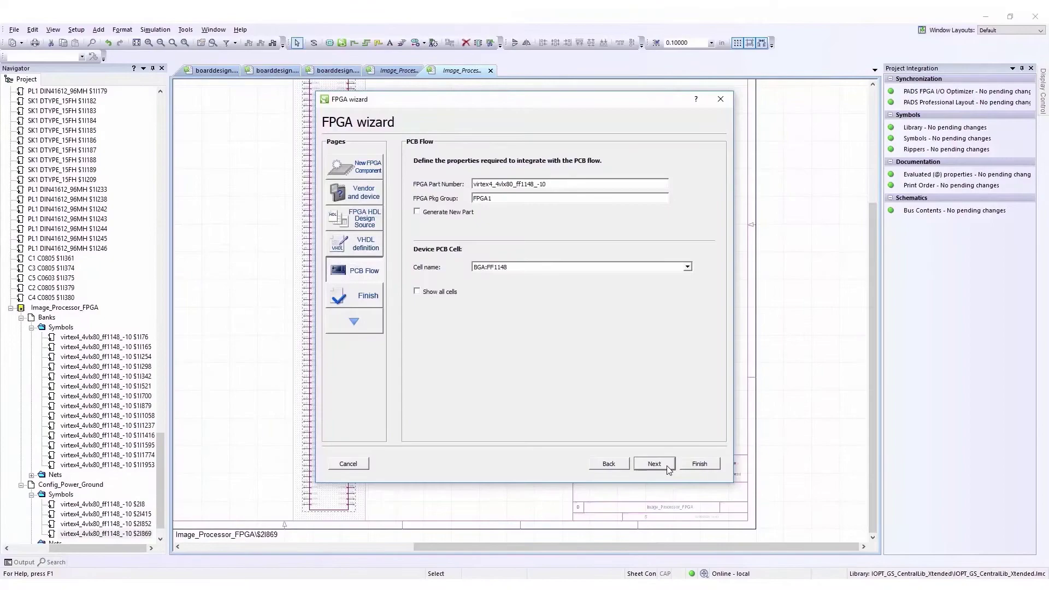
Step: Finish the FPGA wizard and review the ADDED HDL signals in Merge Connectivity
{"action": "left_click", "coordinate": [655, 463]}
{"action": "left_click", "coordinate": [699, 463]}
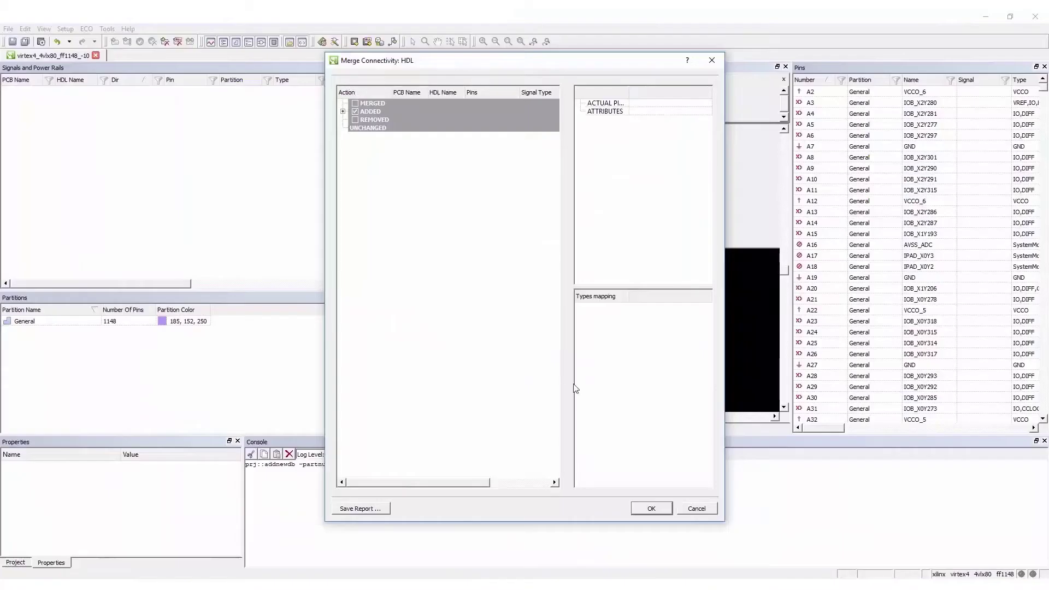
{"action": "left_click", "coordinate": [343, 111]}
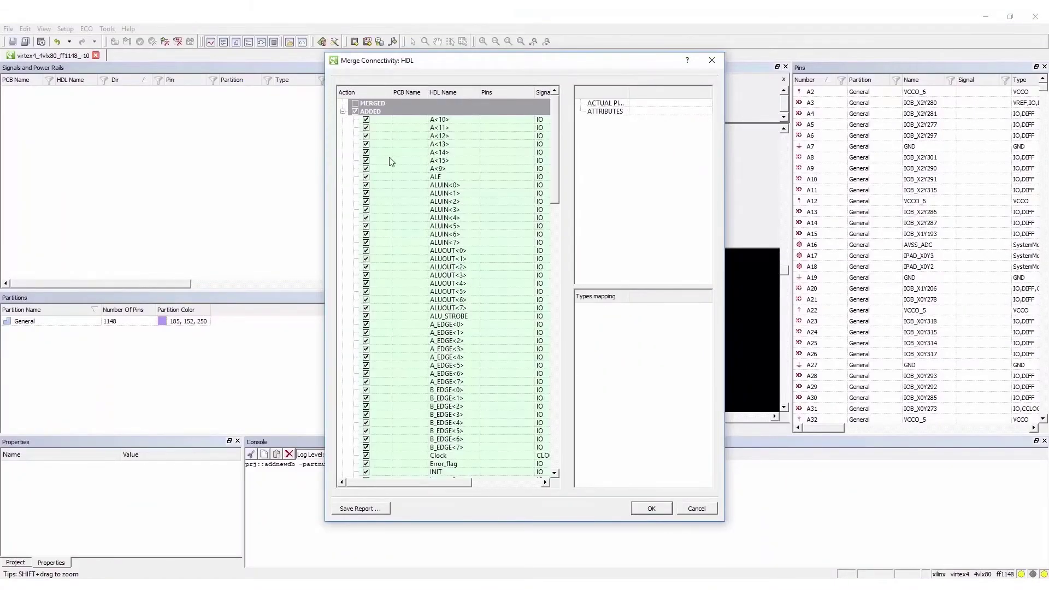
{"action": "left_click_drag", "start_coordinate": [559, 131], "coordinate": [562, 464]}
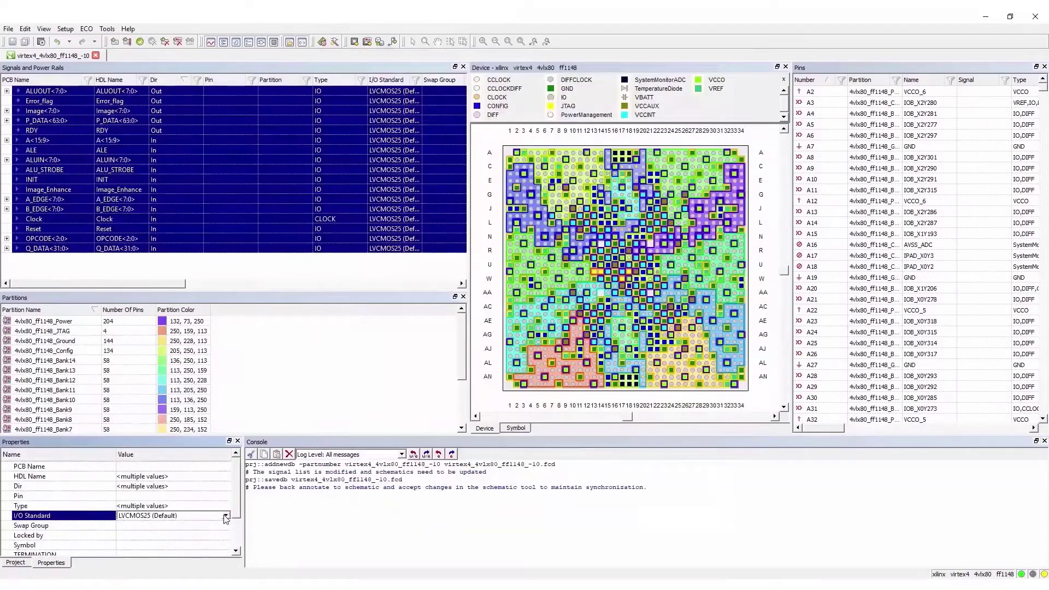
Step: Set the signals' I/O Standard to LVCMOS18
{"action": "left_click", "coordinate": [225, 516]}
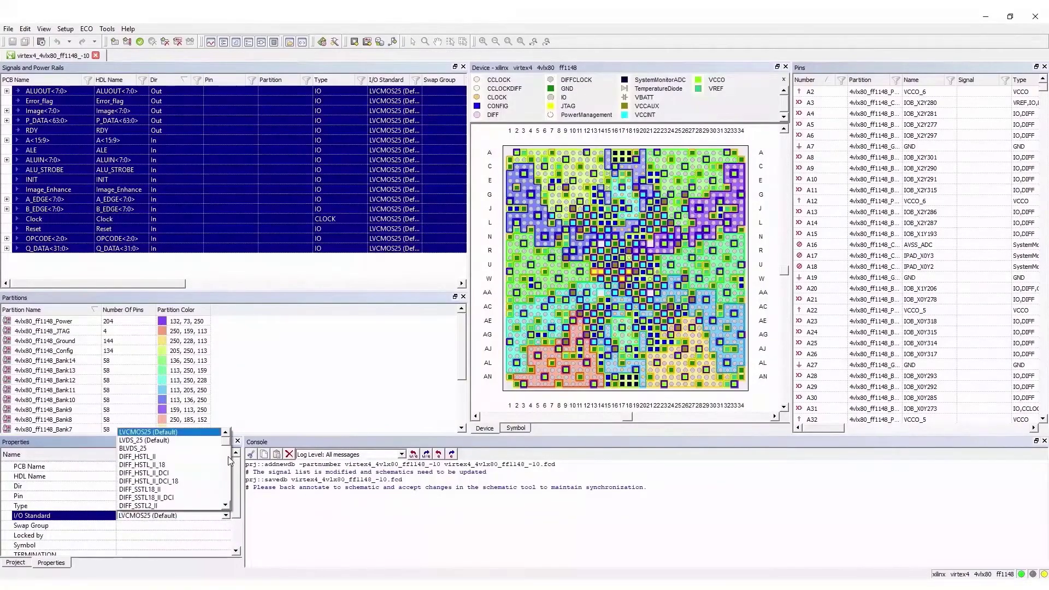
{"action": "scroll", "coordinate": [228, 457], "scroll_direction": "up", "scroll_amount": 1}
{"action": "left_click_drag", "start_coordinate": [228, 456], "coordinate": [228, 473]}
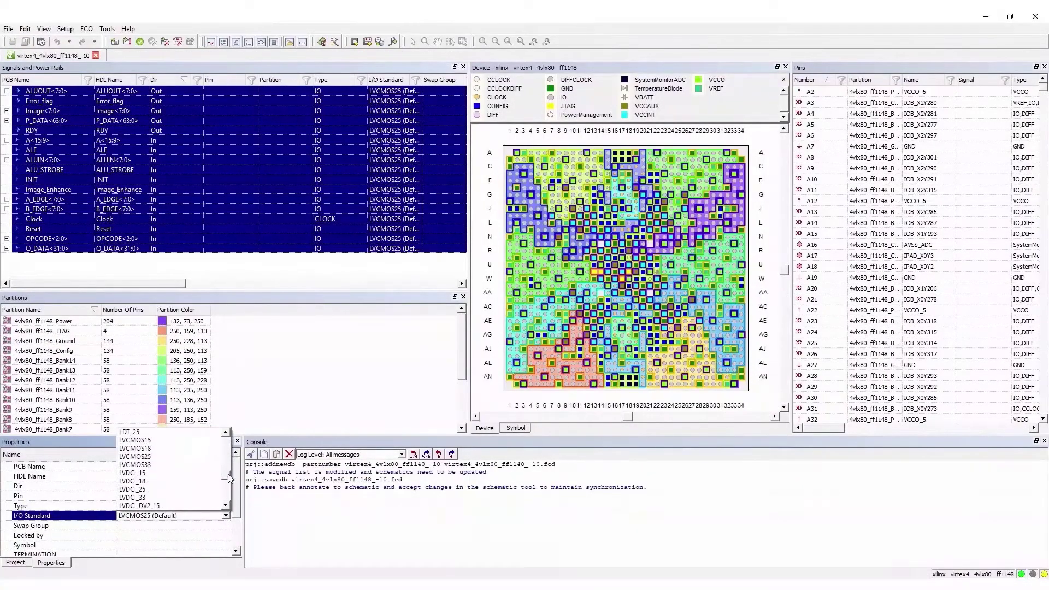
{"action": "left_click", "coordinate": [156, 450]}
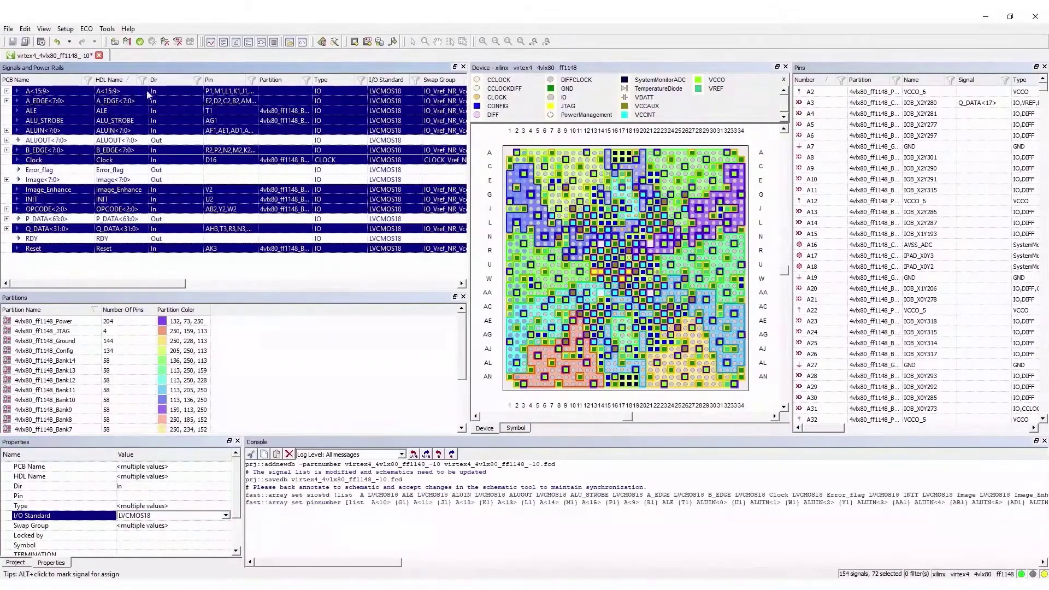
Step: Assign the output signals, including bus A<15:9>, to FPGA device pins
{"action": "left_click", "coordinate": [171, 84]}
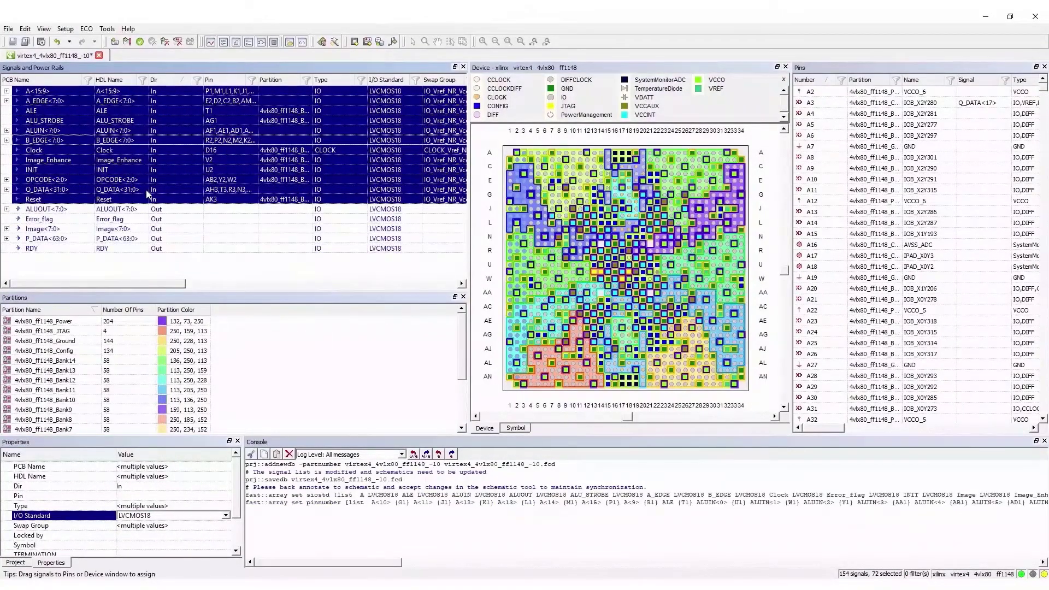
{"action": "left_click_drag", "start_coordinate": [137, 209], "coordinate": [405, 329]}
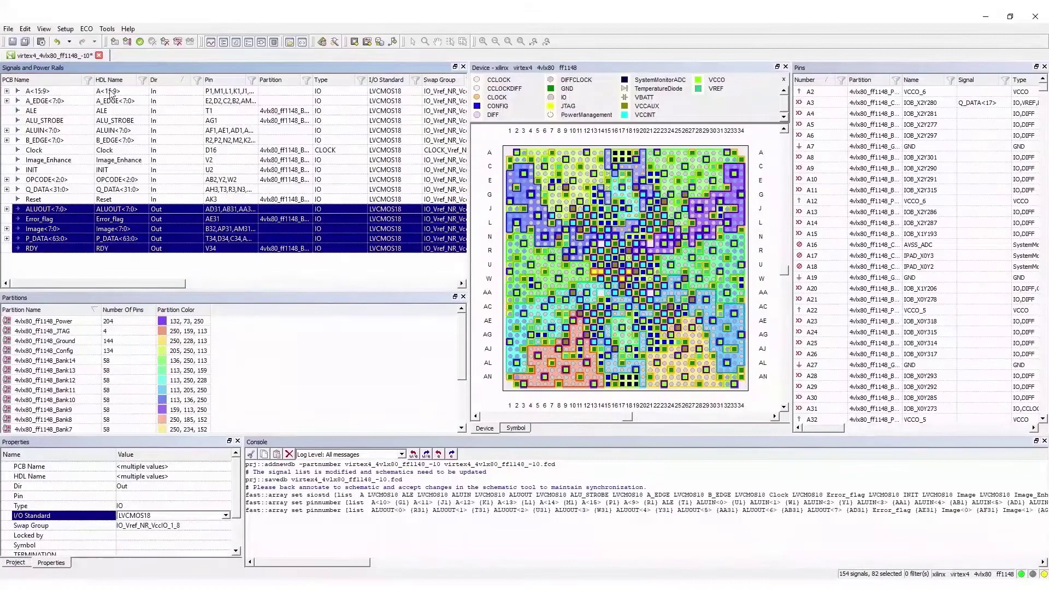
{"action": "left_click", "coordinate": [81, 91]}
Step: Back-annotate the FPGA pin assignments to the schematic and confirm
{"action": "left_click", "coordinate": [73, 250], "text": "shift"}
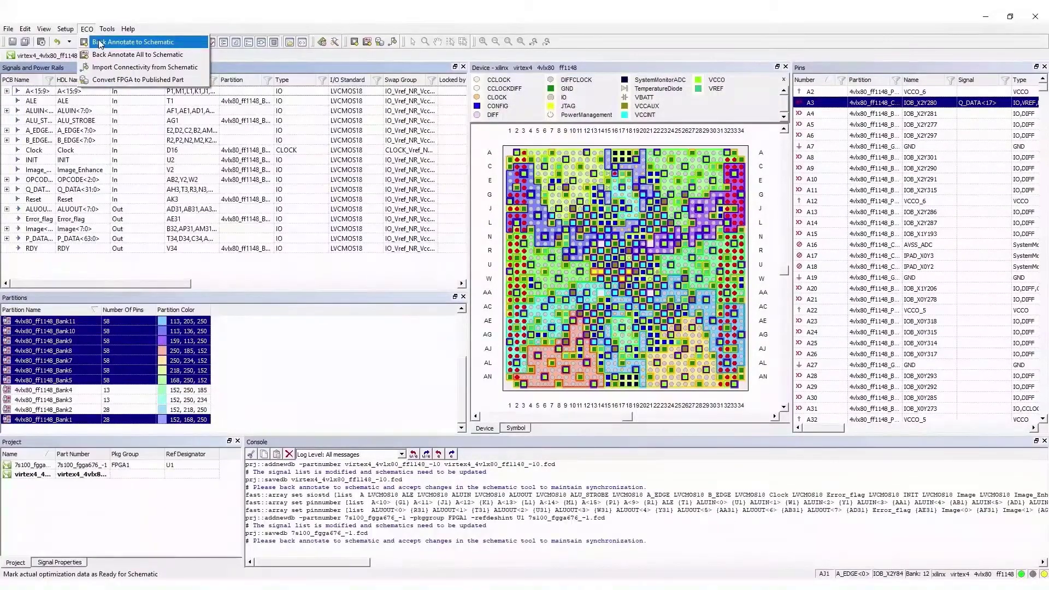
{"action": "left_click", "coordinate": [100, 44]}
{"action": "left_click", "coordinate": [501, 315]}
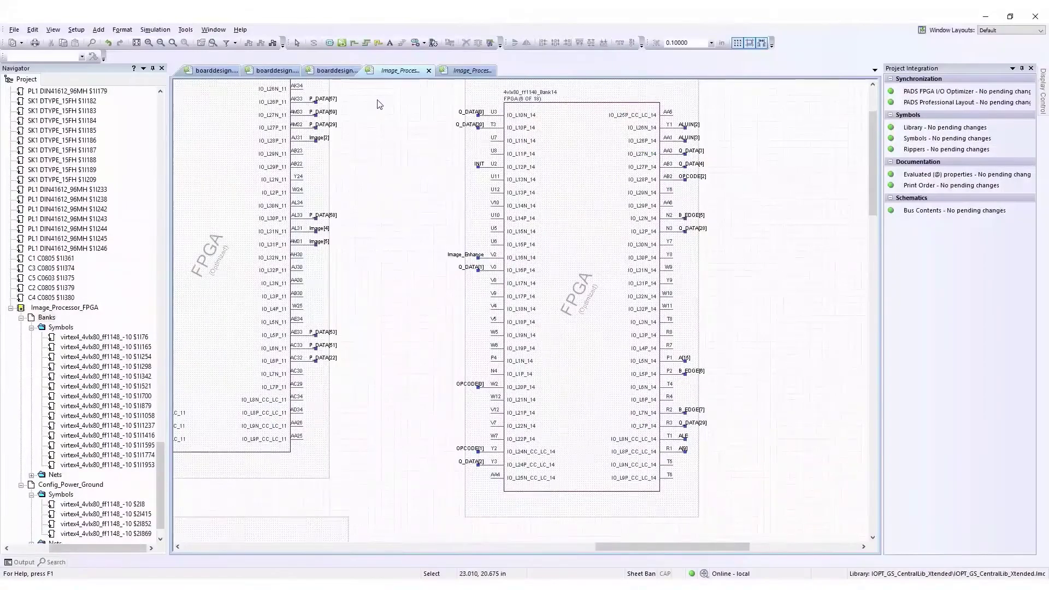
{"action": "scroll", "coordinate": [375, 98], "scroll_direction": "up", "scroll_amount": 2}
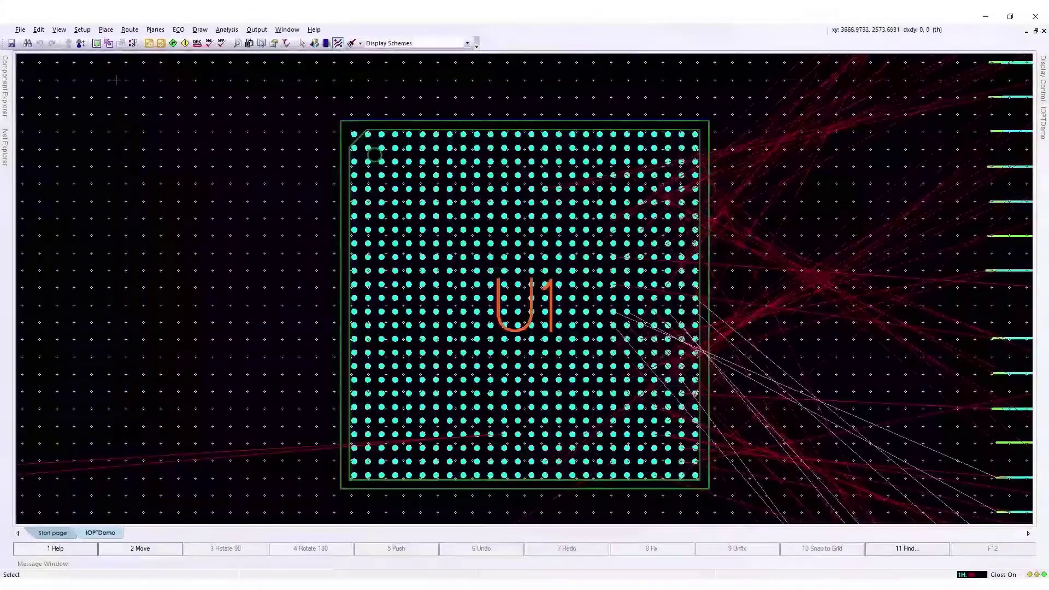
Step: Zoom to the whole board and run Forward Annotation from Project Integration
{"action": "left_click", "coordinate": [96, 43]}
{"action": "left_click", "coordinate": [81, 29]}
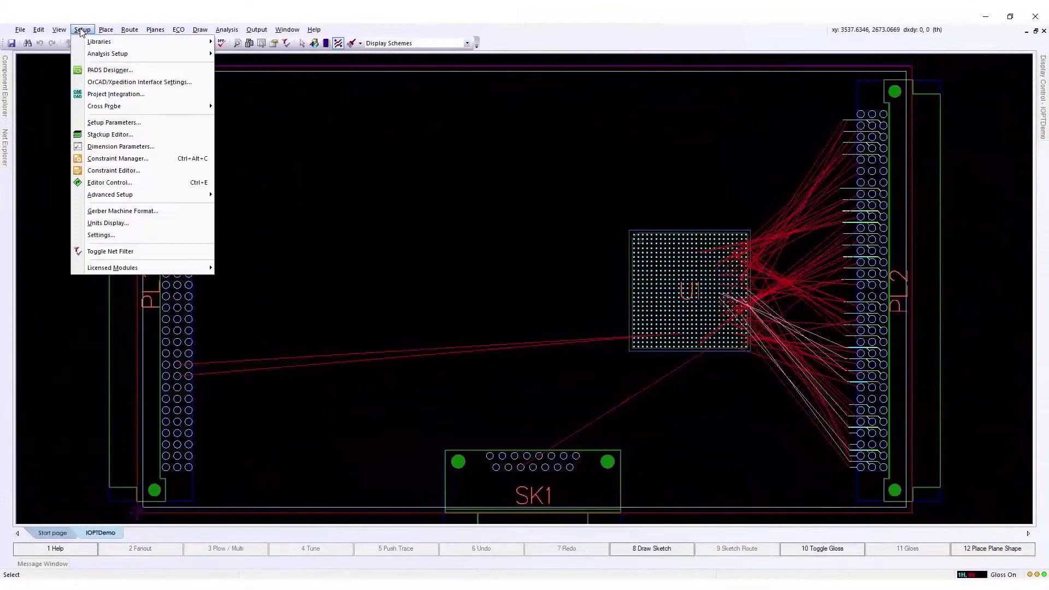
{"action": "left_click", "coordinate": [116, 94]}
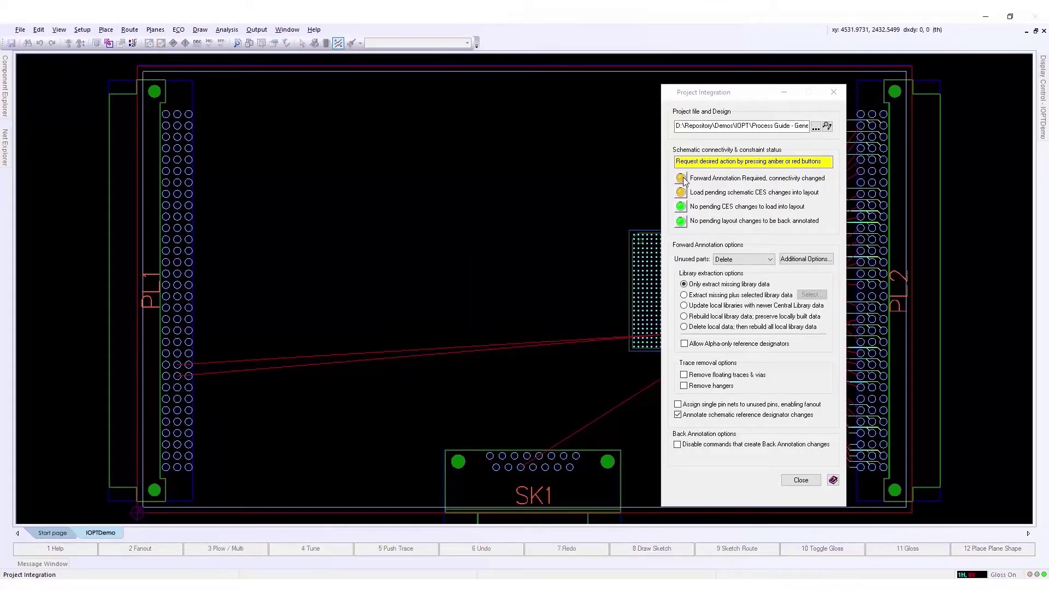
{"action": "left_click", "coordinate": [681, 178]}
Step: Place FPGA U2 on the board above SK1 and left of U1, then save
{"action": "mouse_move", "coordinate": [5, 87]}
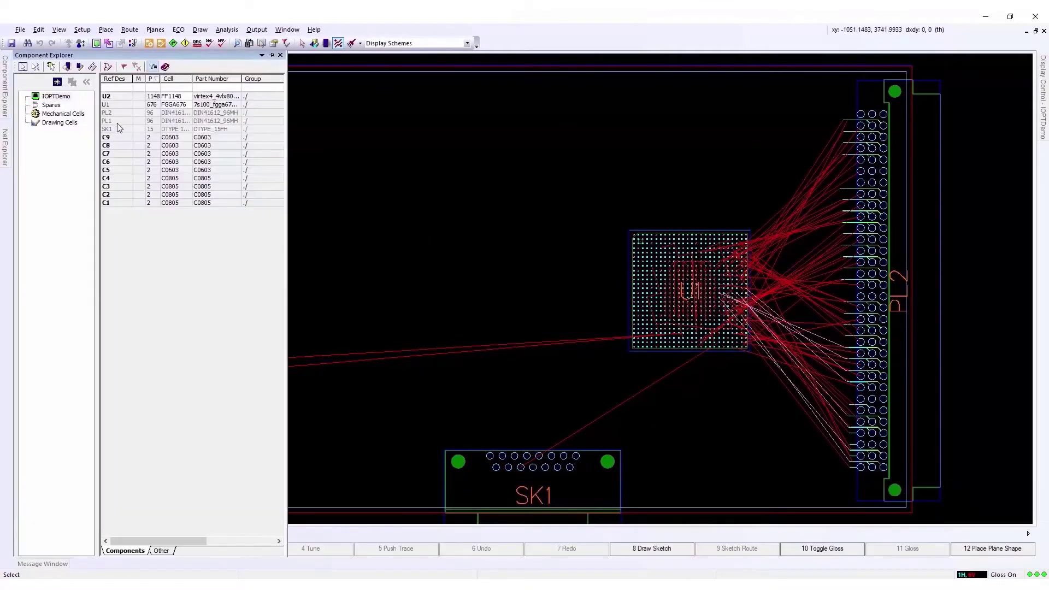
{"action": "left_click_drag", "start_coordinate": [114, 99], "coordinate": [426, 162]}
{"action": "key", "text": "ctrl+s"}
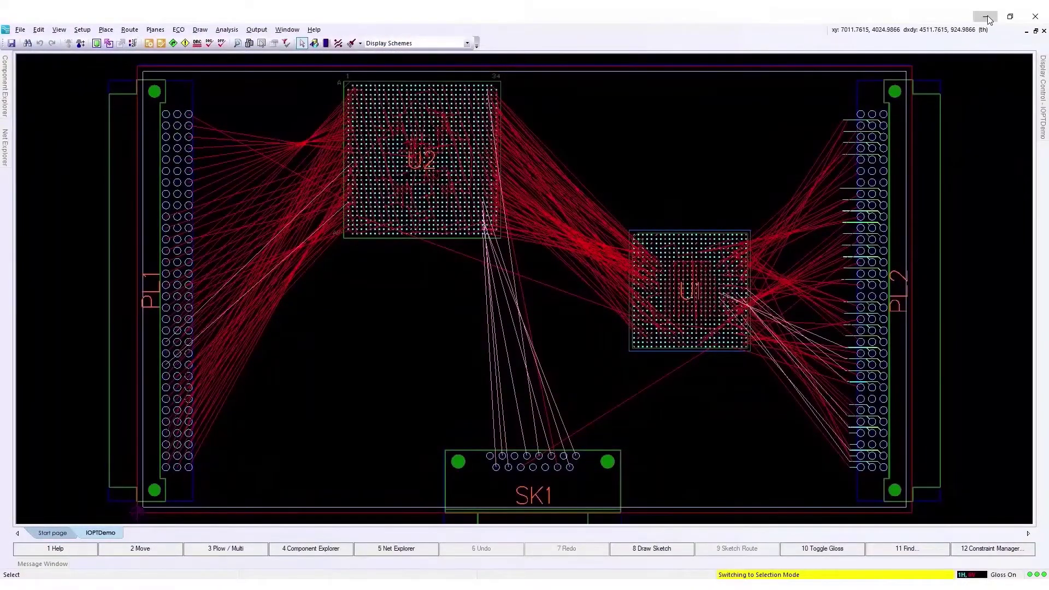
Step: Unravel all FPGAs, cutting crossings from 3931 to 3456, and return to the boarddesign floorplan
{"action": "left_click", "coordinate": [987, 18]}
{"action": "left_click", "coordinate": [363, 362]}
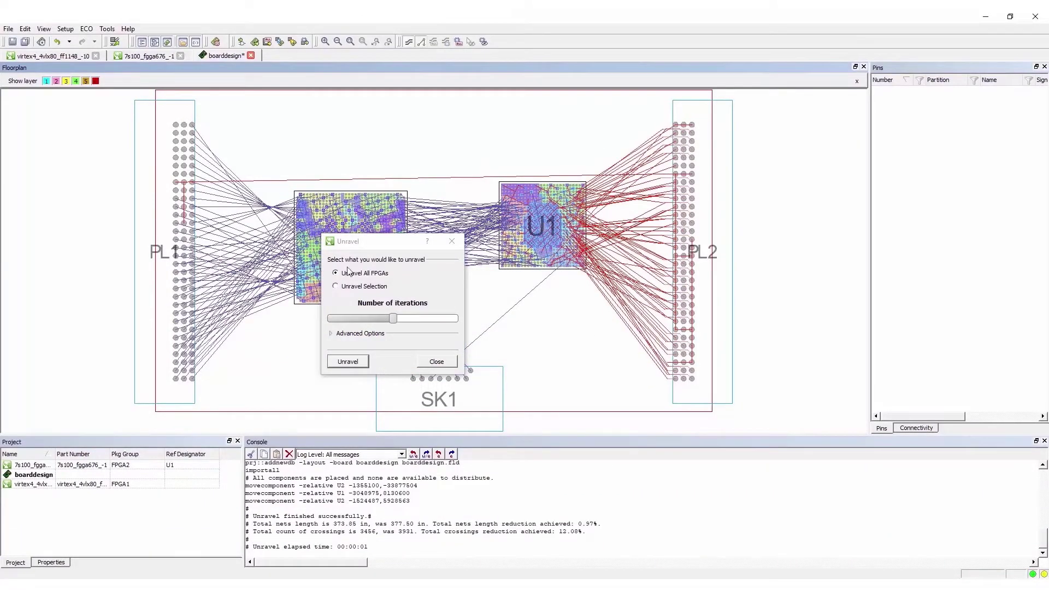
{"action": "scroll", "coordinate": [668, 247], "scroll_direction": "up", "scroll_amount": 5}
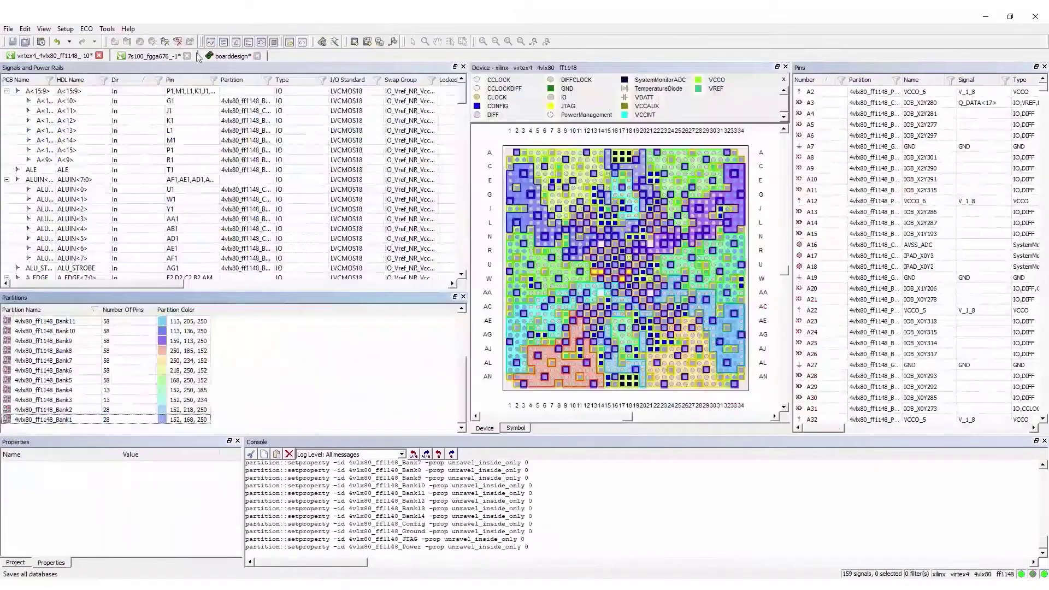
{"action": "left_click", "coordinate": [224, 56]}
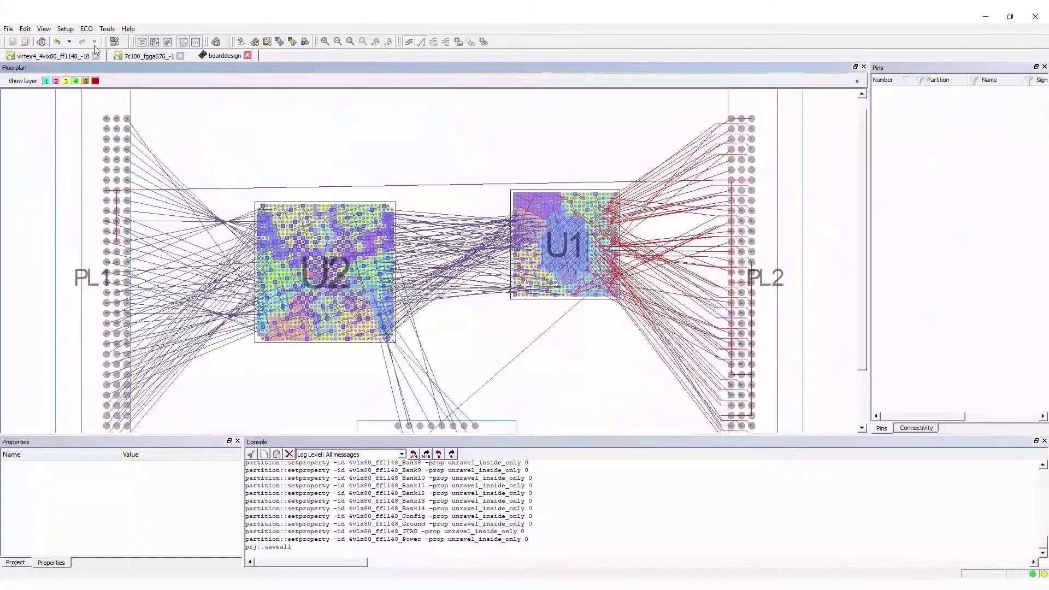
Step: Back-annotate all pin assignments to the schematic and export the placement to PADS Professional Layout
{"action": "left_click", "coordinate": [86, 30]}
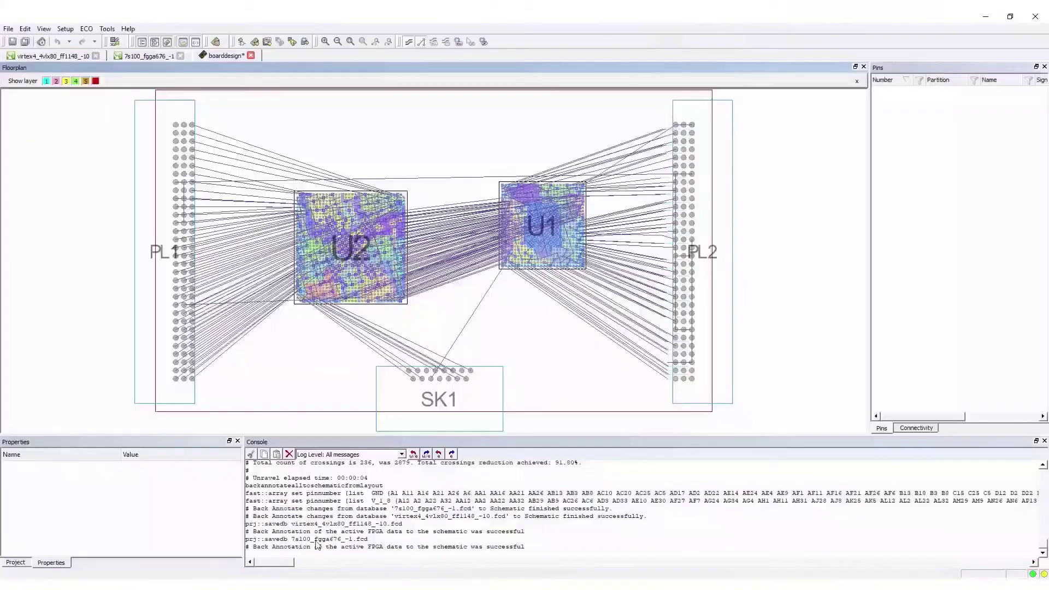
{"action": "left_click", "coordinate": [107, 29]}
{"action": "left_click", "coordinate": [141, 113]}
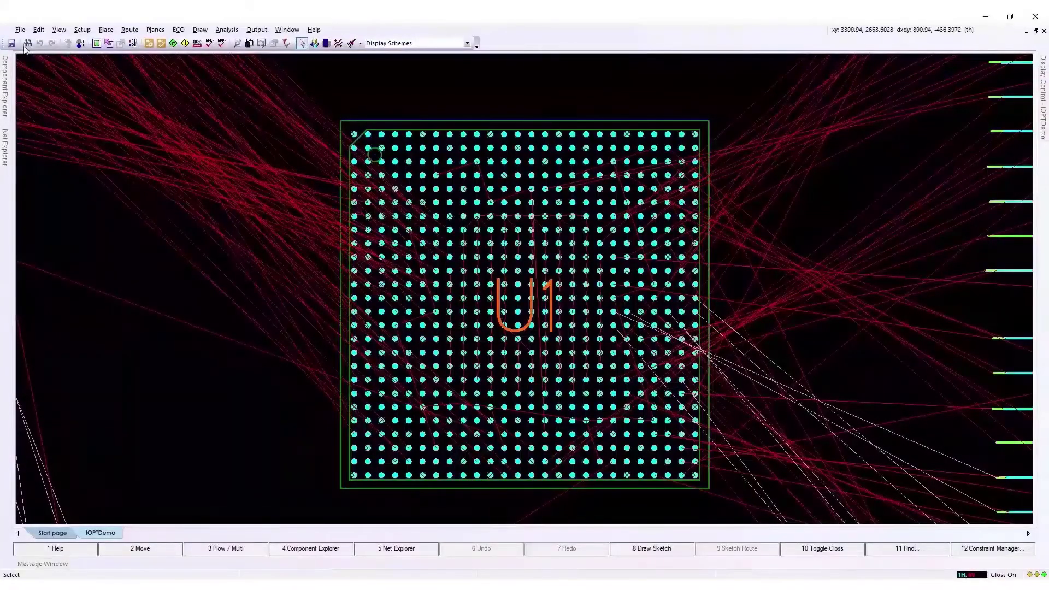
Step: Zoom to the whole board and import the I/O Optimizer placement for U1 and U2
{"action": "left_click", "coordinate": [95, 44]}
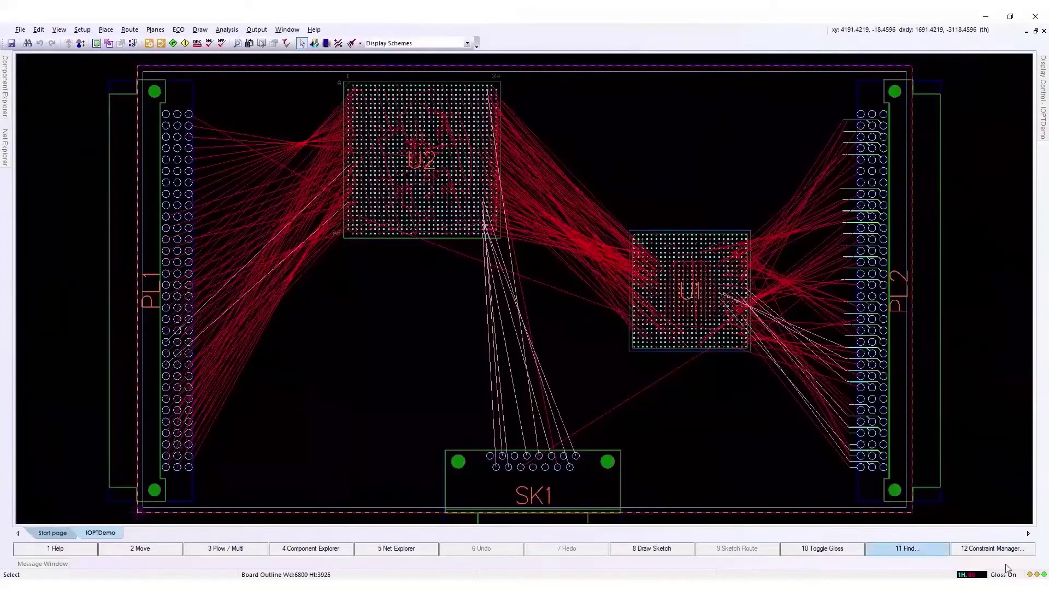
{"action": "left_click", "coordinate": [105, 29]}
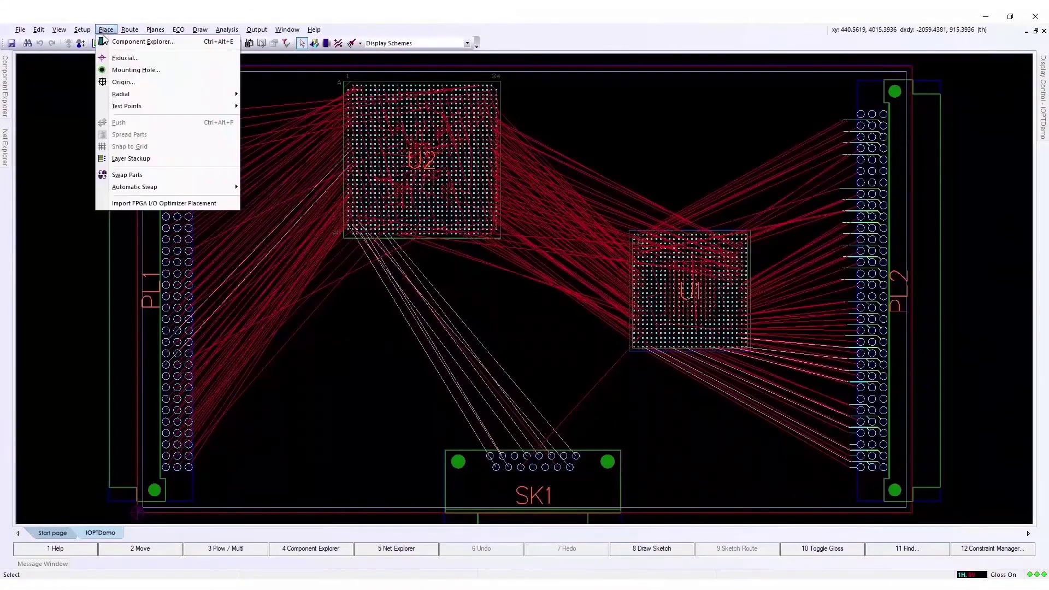
{"action": "left_click", "coordinate": [166, 203]}
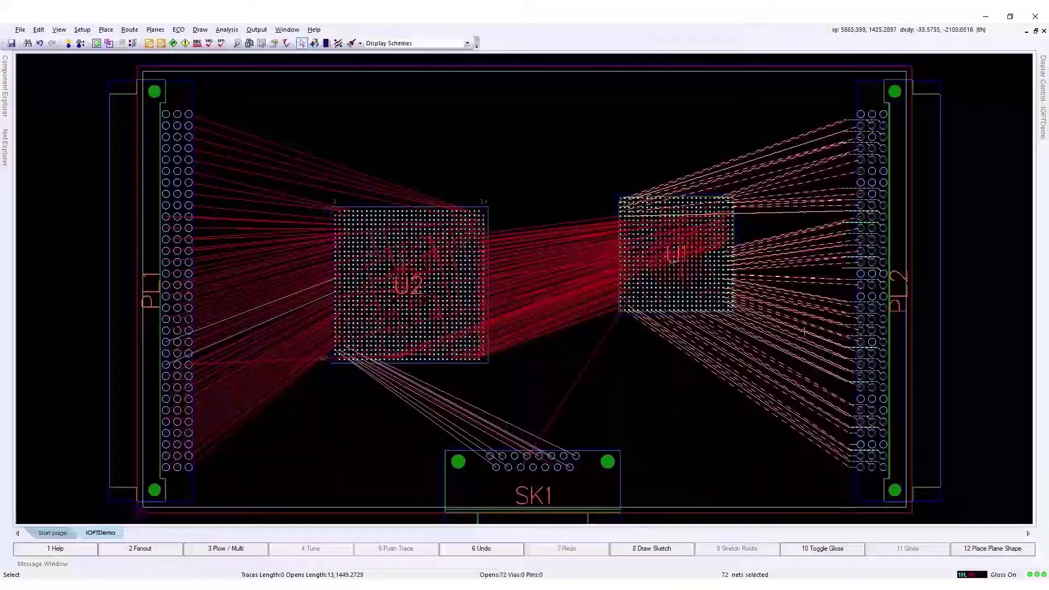
Step: Draw a sketch path over the U1–PL2 nets and sketch-route them into traces
{"action": "key", "text": "F8"}
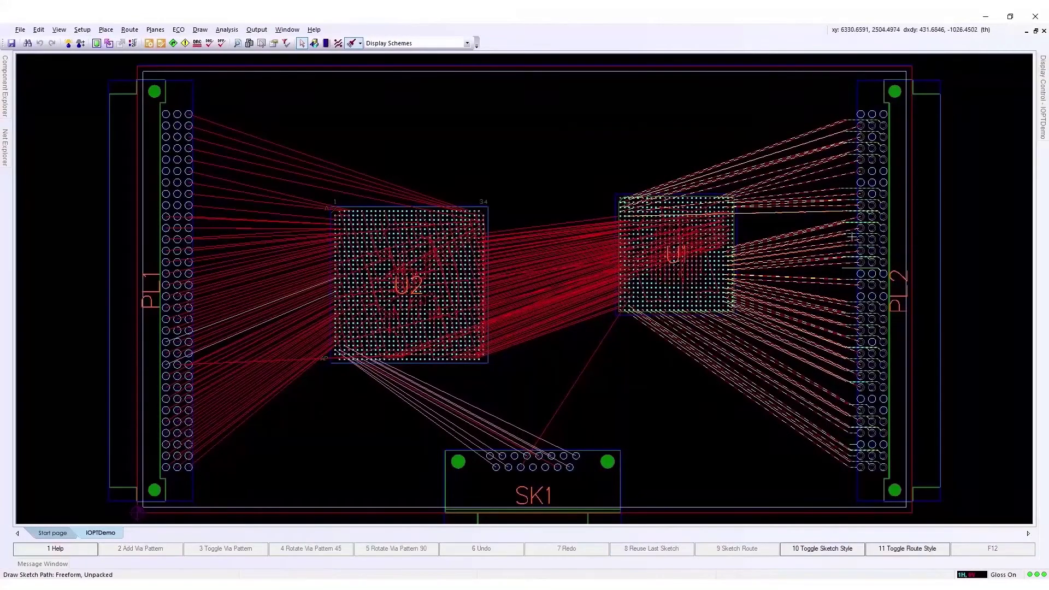
{"action": "left_click", "coordinate": [843, 254]}
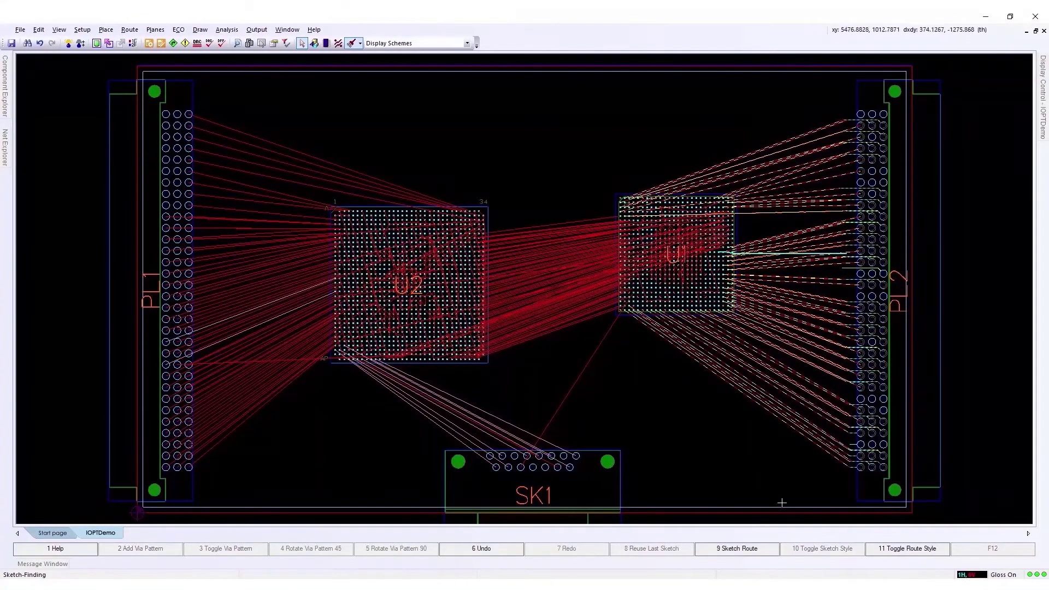
{"action": "left_click", "coordinate": [756, 549]}
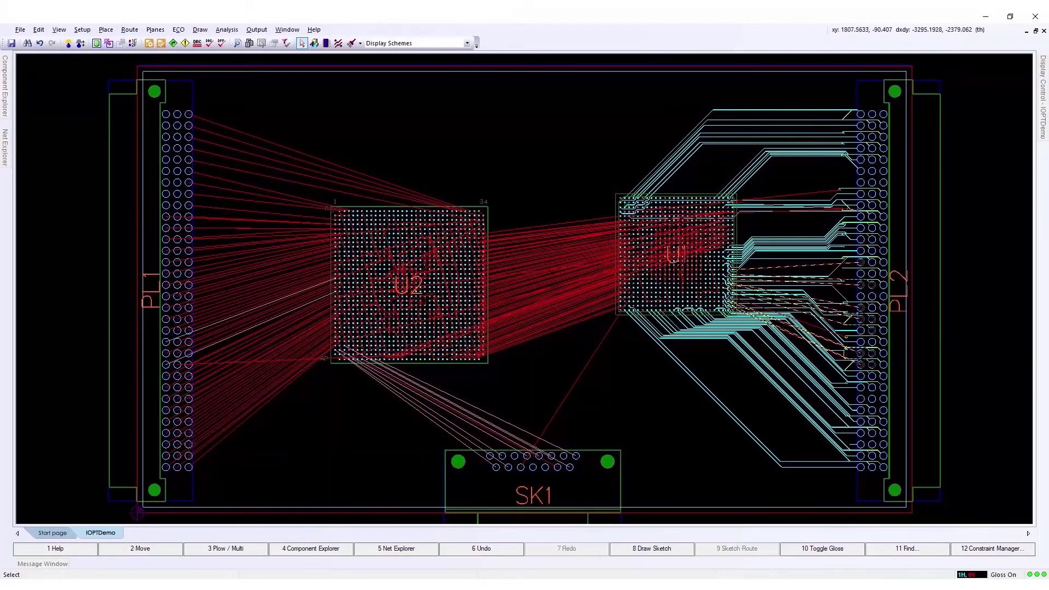
Step: Save the layout, then attach HDL\Imageproc.xdc as the FPGA's constraints file
{"action": "left_click", "coordinate": [12, 44]}
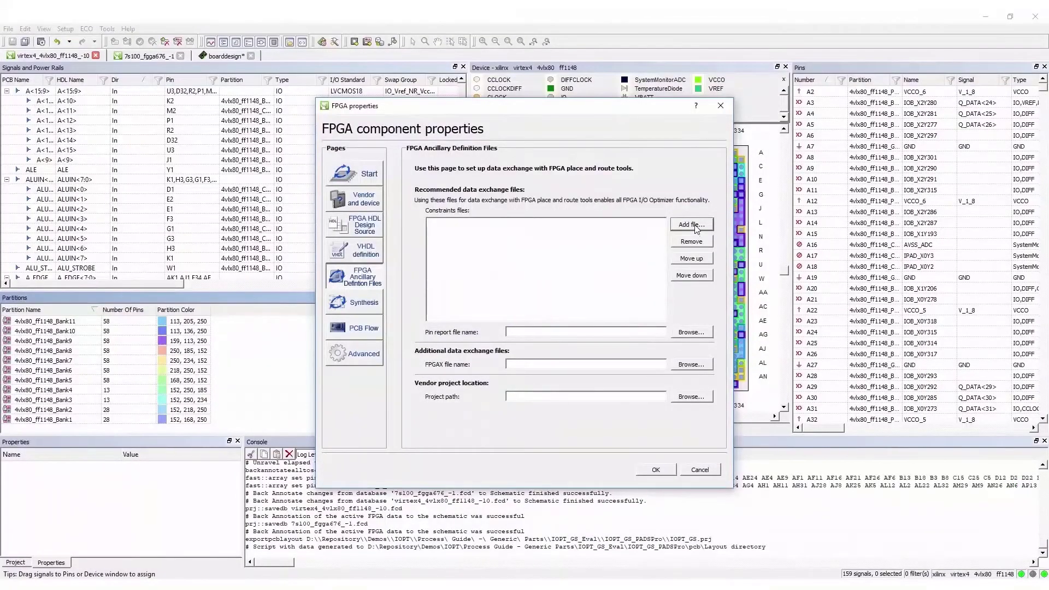
{"action": "left_click", "coordinate": [692, 224]}
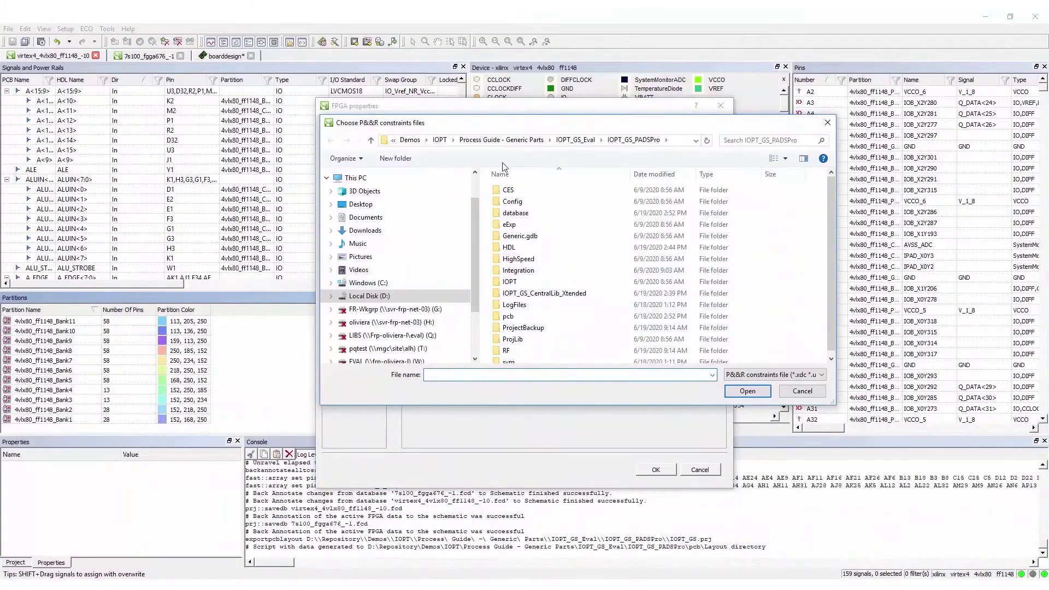
{"action": "double_click", "coordinate": [514, 247]}
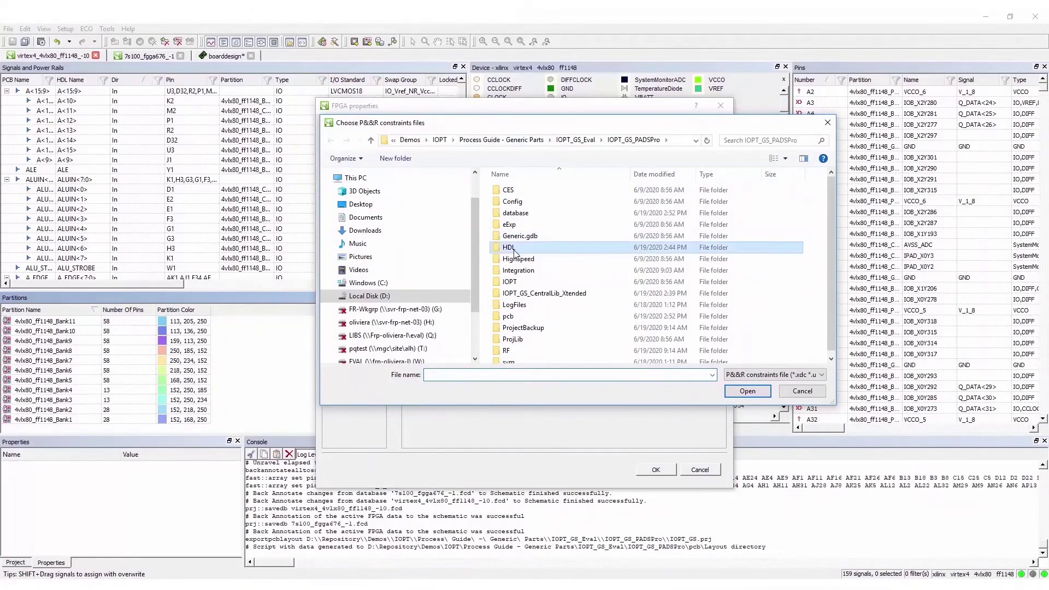
{"action": "left_click", "coordinate": [524, 205]}
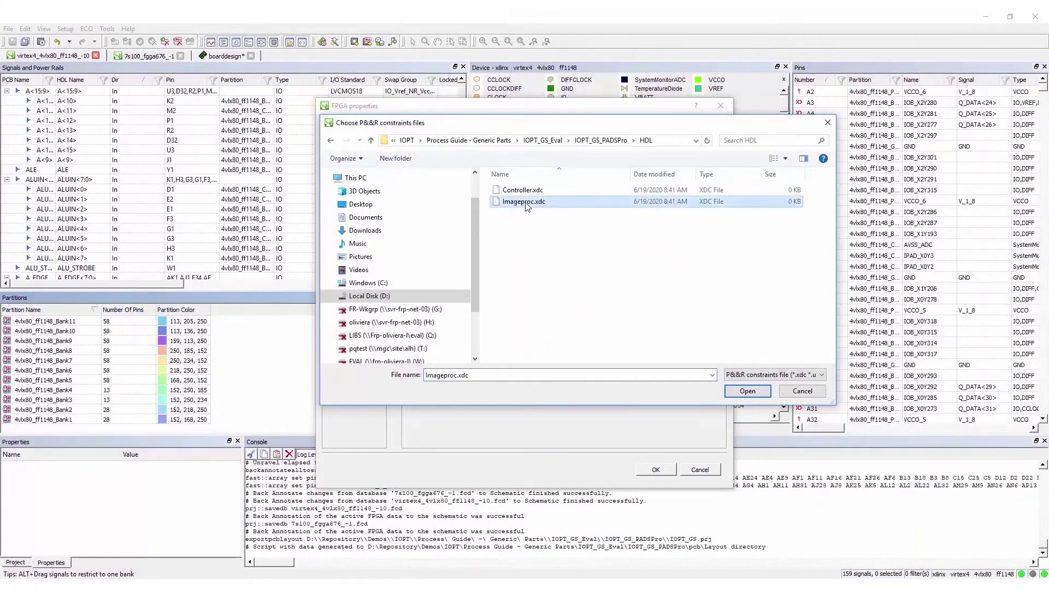
{"action": "left_click", "coordinate": [748, 391]}
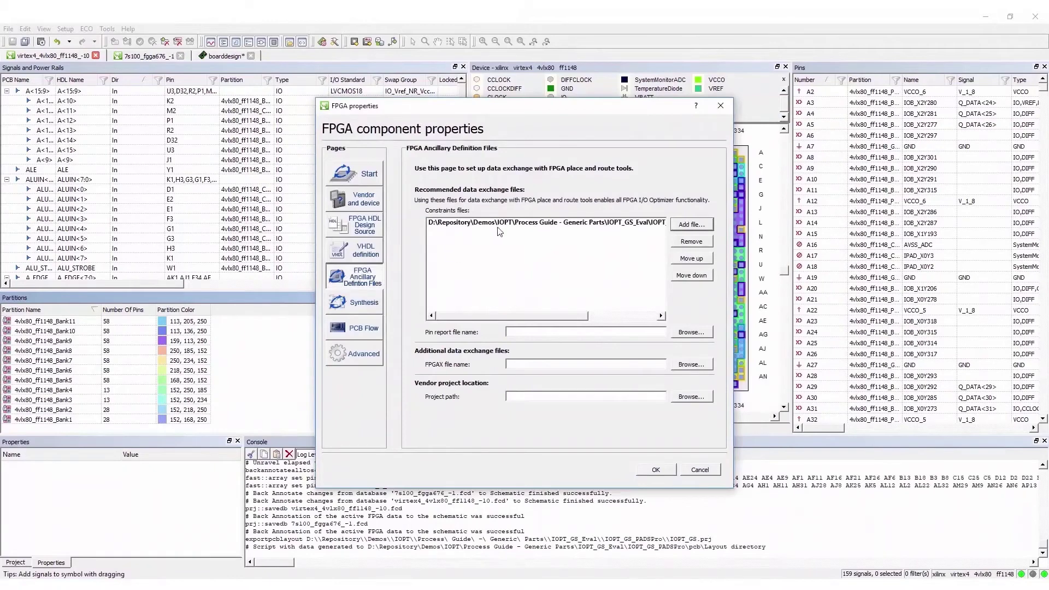
{"action": "left_click", "coordinate": [658, 469]}
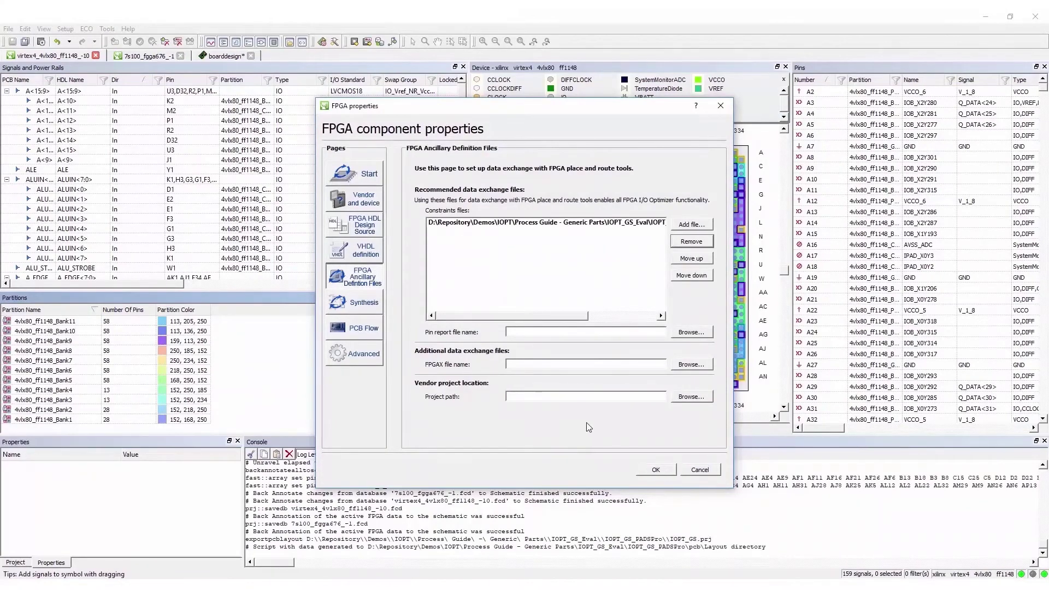